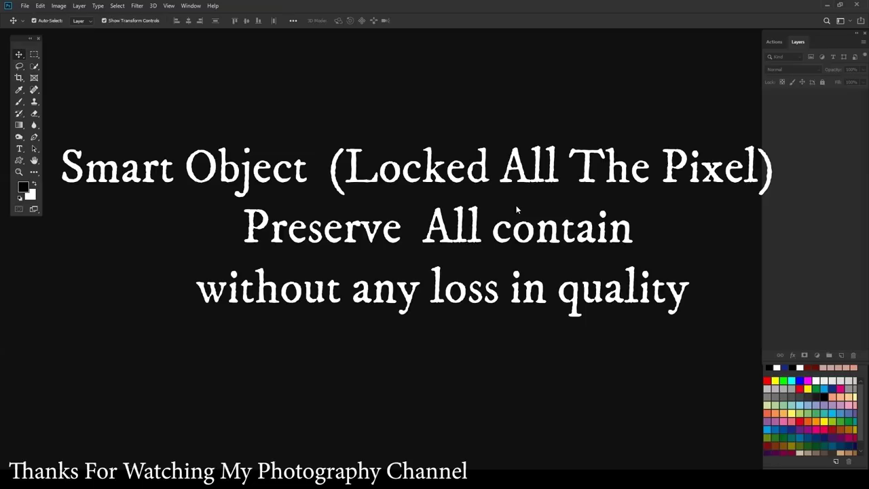
Step: Create a new blank document from the Custom 12 x 18 in preset
{"action": "key", "text": "ctrl+o"}
{"action": "left_click", "coordinate": [687, 372]}
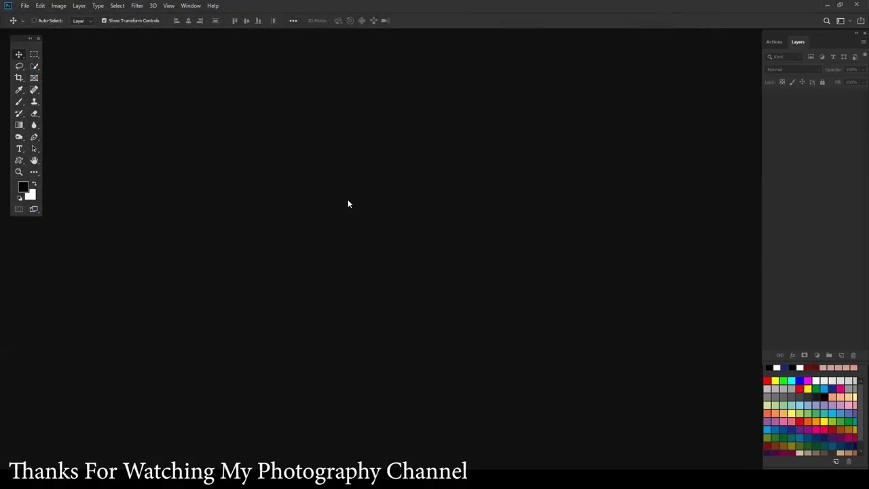
{"action": "key", "text": "ctrl+n"}
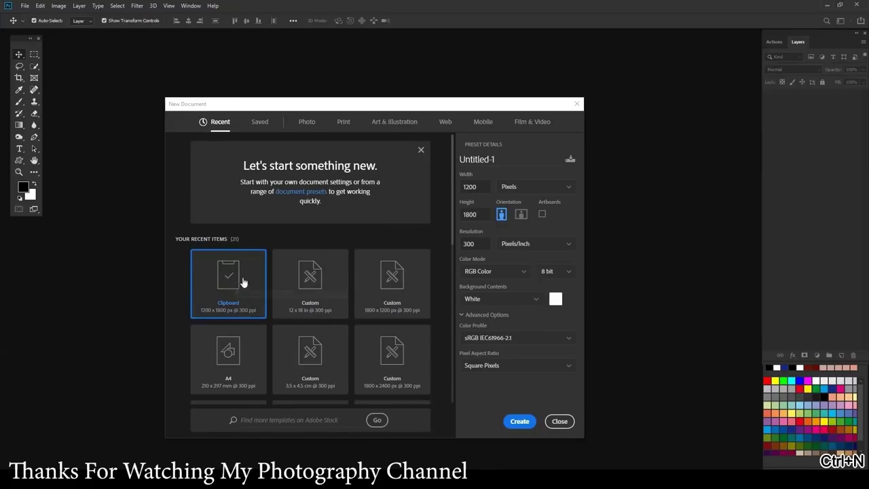
{"action": "left_click", "coordinate": [305, 283]}
{"action": "left_click", "coordinate": [517, 427]}
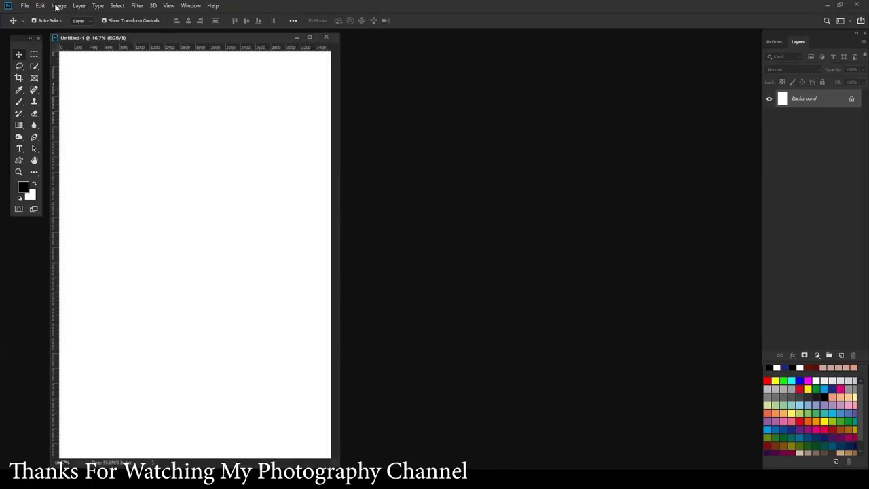
Step: Rotate the canvas 90° counter-clockwise to landscape and bring up the Open dialog
{"action": "left_click", "coordinate": [57, 6]}
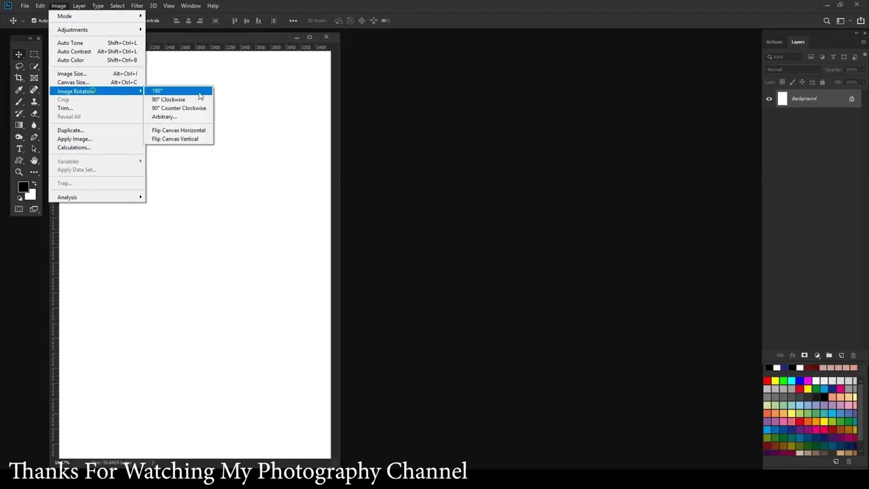
{"action": "left_click", "coordinate": [185, 109]}
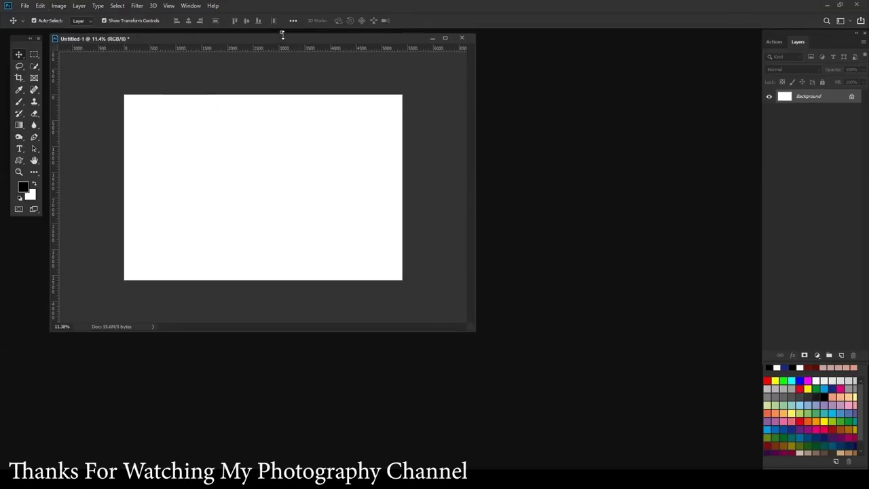
{"action": "left_click_drag", "start_coordinate": [272, 39], "coordinate": [348, 63]}
{"action": "scroll", "coordinate": [324, 190], "scroll_direction": "down", "scroll_amount": 1}
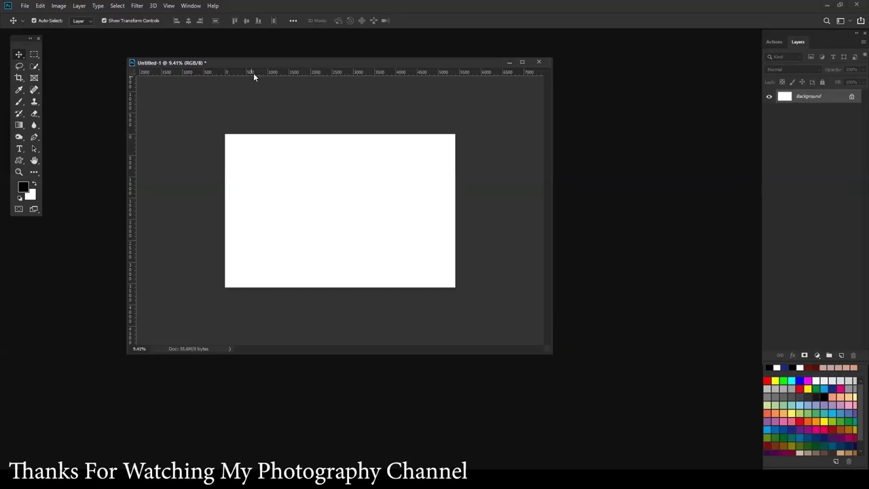
{"action": "key", "text": "ctrl+o"}
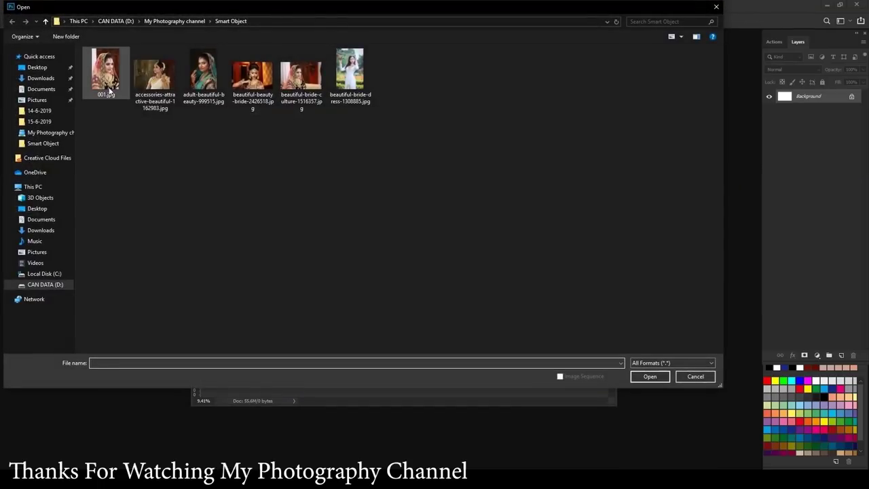
Step: Open the bride photo 001.jpg and arrange it beside the blank landscape document
{"action": "left_click", "coordinate": [105, 77]}
{"action": "left_click", "coordinate": [668, 379]}
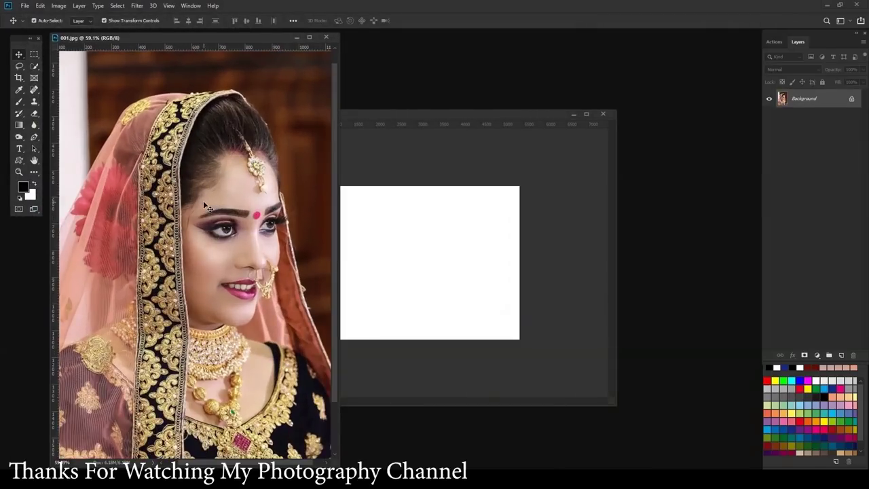
{"action": "mouse_move", "coordinate": [379, 105]}
{"action": "left_mouse_down"}
{"action": "mouse_move", "coordinate": [400, 123]}
{"action": "mouse_move", "coordinate": [408, 106]}
{"action": "left_mouse_up"}
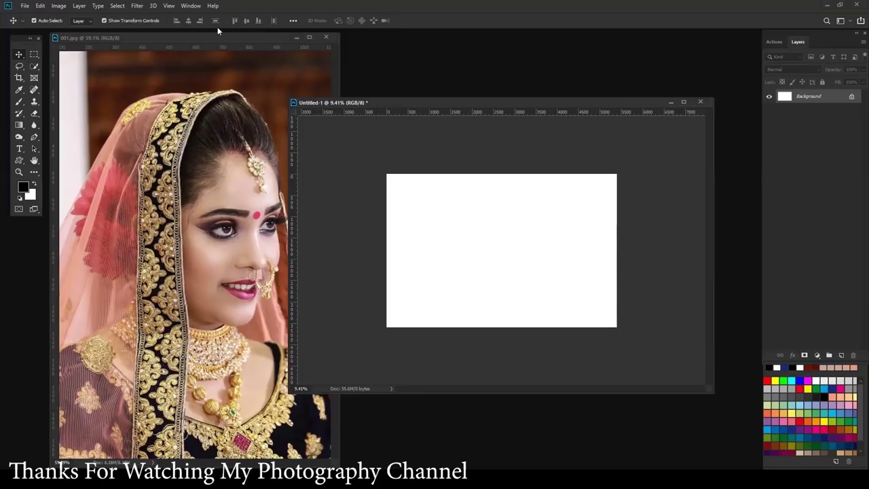
{"action": "mouse_move", "coordinate": [216, 36]}
{"action": "left_mouse_down"}
{"action": "mouse_move", "coordinate": [119, 30]}
{"action": "mouse_move", "coordinate": [125, 34]}
{"action": "left_mouse_up"}
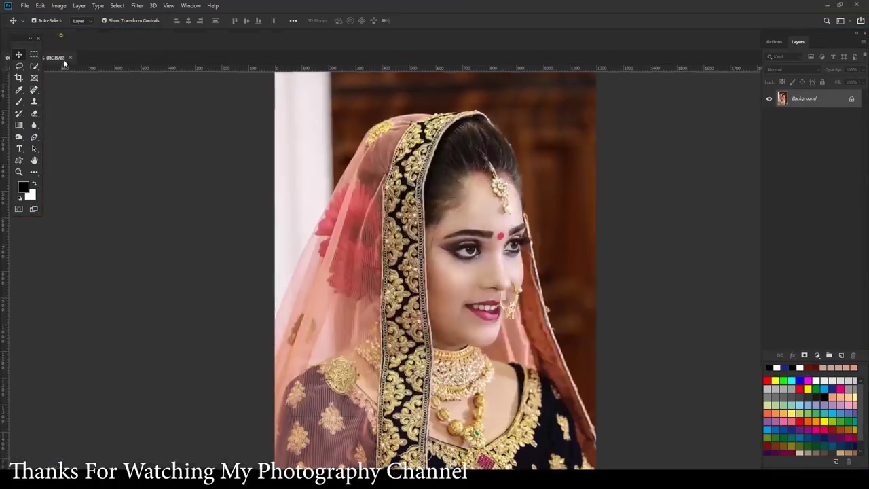
Step: Float 001.jpg in its own window and drag it onto Untitled-1 as Layer 1
{"action": "left_click_drag", "start_coordinate": [64, 35], "coordinate": [74, 60]}
{"action": "scroll", "coordinate": [194, 254], "scroll_direction": "up", "scroll_amount": 2}
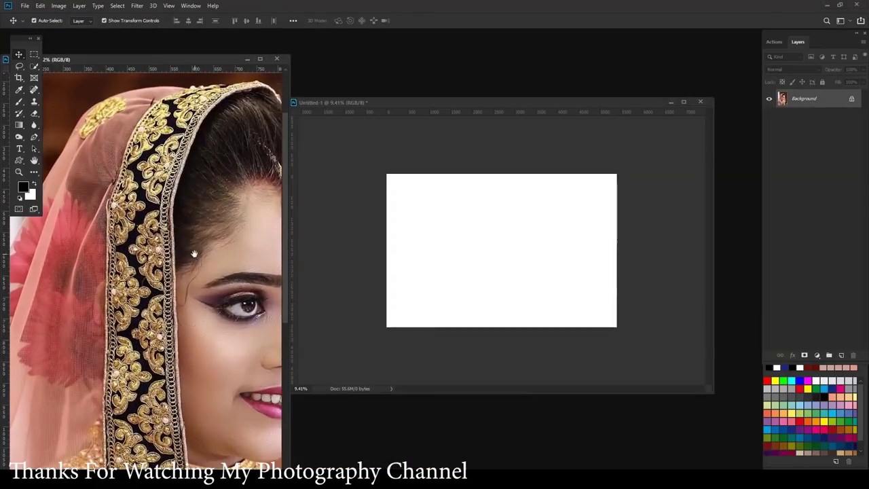
{"action": "scroll", "coordinate": [194, 254], "scroll_direction": "down", "scroll_amount": 1}
{"action": "mouse_move", "coordinate": [194, 254]}
{"action": "left_mouse_down"}
{"action": "mouse_move", "coordinate": [177, 253]}
{"action": "mouse_move", "coordinate": [469, 272]}
{"action": "left_mouse_up"}
{"action": "left_click_drag", "start_coordinate": [475, 239], "coordinate": [448, 219]}
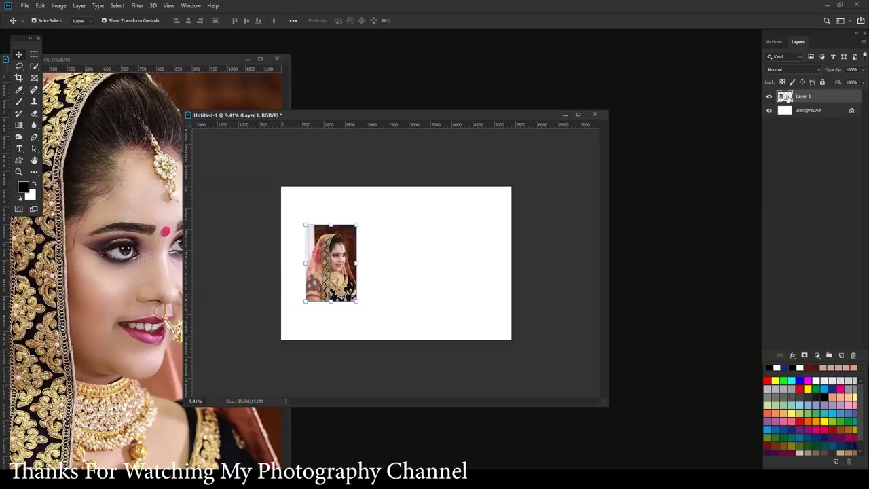
Step: Duplicate the bride photo layer Layer 1 with Ctrl+J
{"action": "right_click", "coordinate": [787, 98]}
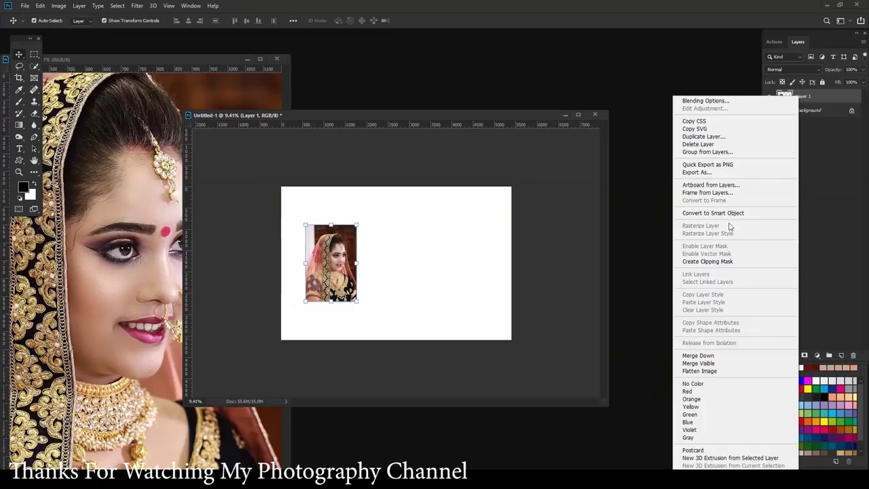
{"action": "left_click", "coordinate": [815, 178]}
{"action": "left_click_drag", "start_coordinate": [381, 116], "coordinate": [399, 114]}
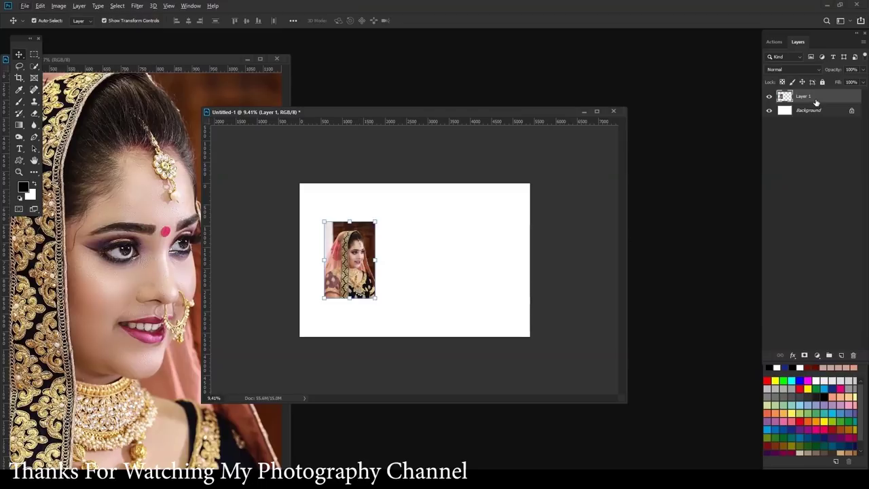
{"action": "key", "text": "ctrl+j"}
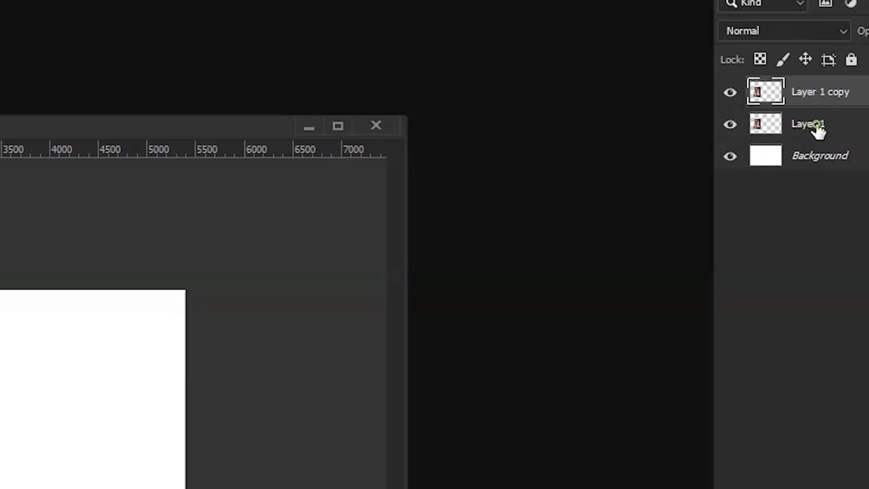
Step: Rename the original Layer 1 to 'pixel'
{"action": "left_click", "coordinate": [817, 129]}
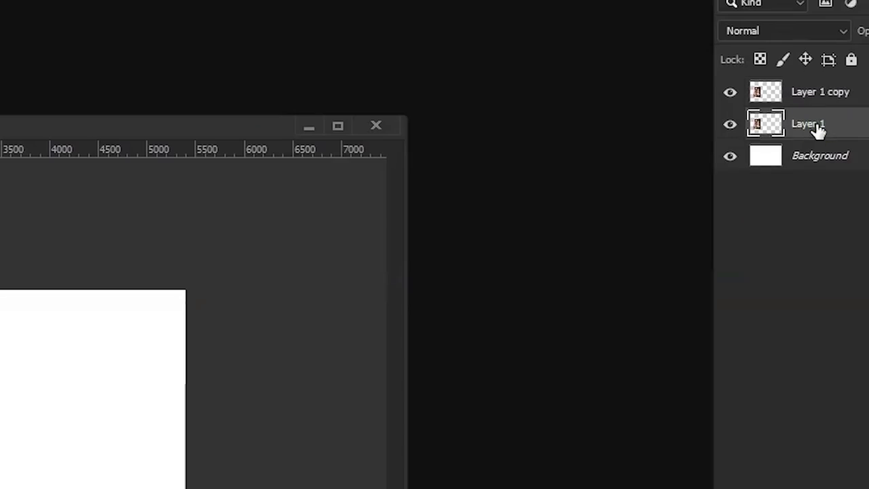
{"action": "double_click", "coordinate": [817, 126]}
{"action": "type", "text": "Dixel"}
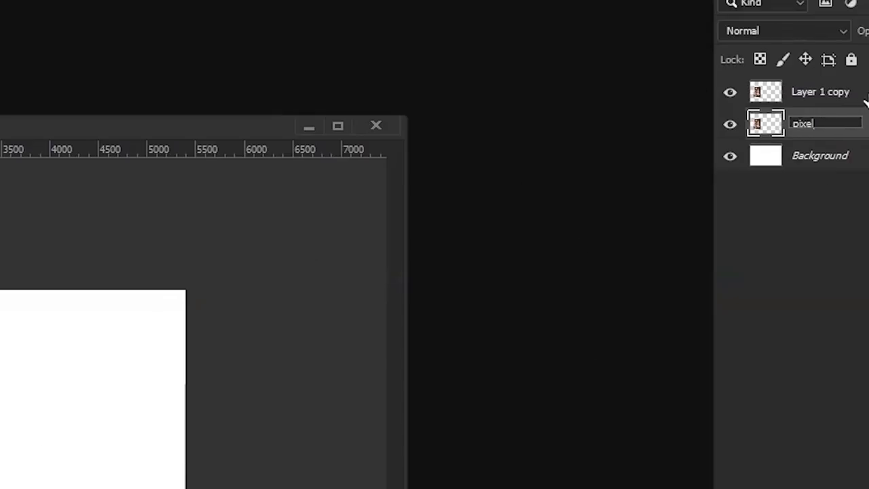
{"action": "left_click", "coordinate": [830, 98]}
Step: Rename Layer 1 copy to 'smart object' and select it
{"action": "double_click", "coordinate": [831, 96]}
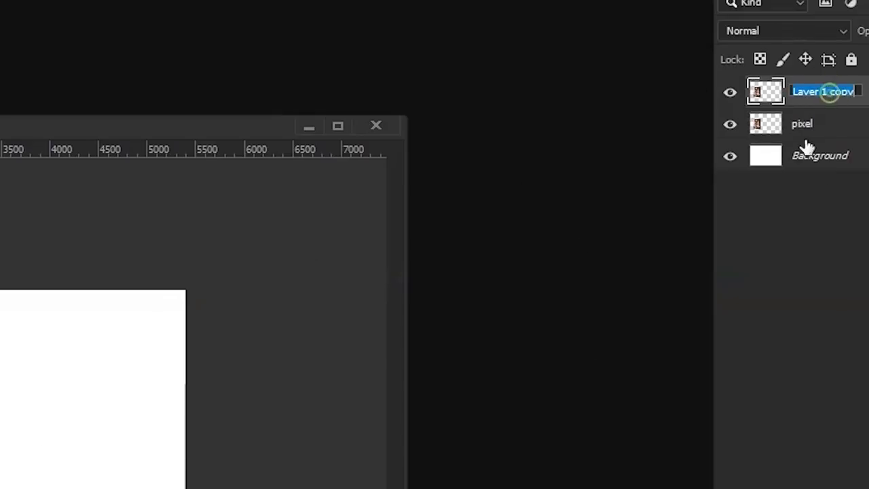
{"action": "type", "text": "smart objec"}
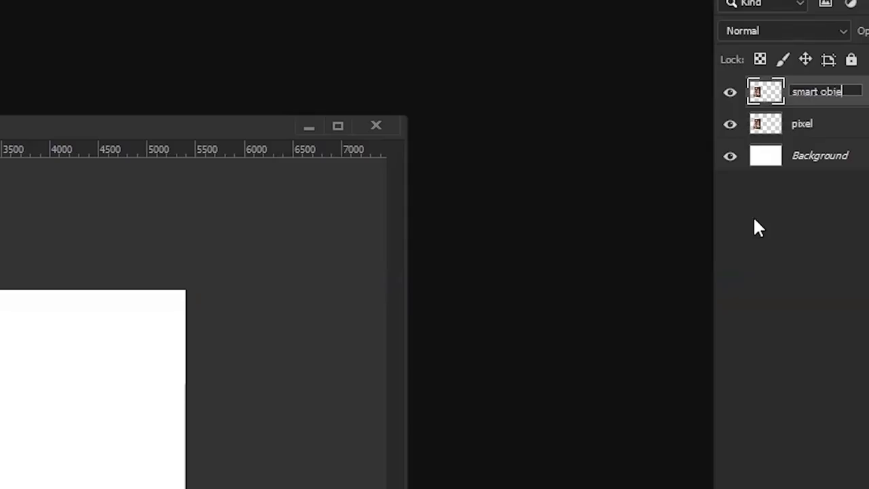
{"action": "type", "text": "t"}
{"action": "left_click", "coordinate": [815, 124]}
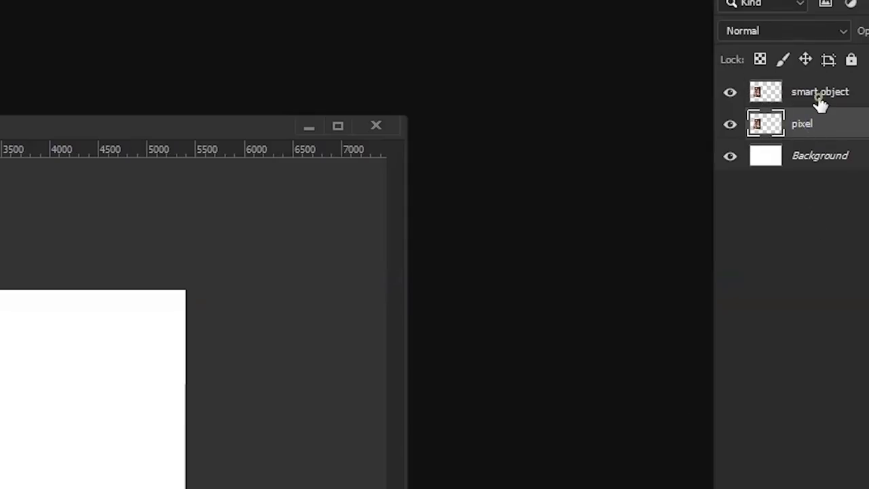
{"action": "left_click", "coordinate": [833, 97]}
Step: Use the layer context menu's Convert to Smart Object on the 'smart object' layer
{"action": "right_click", "coordinate": [837, 99]}
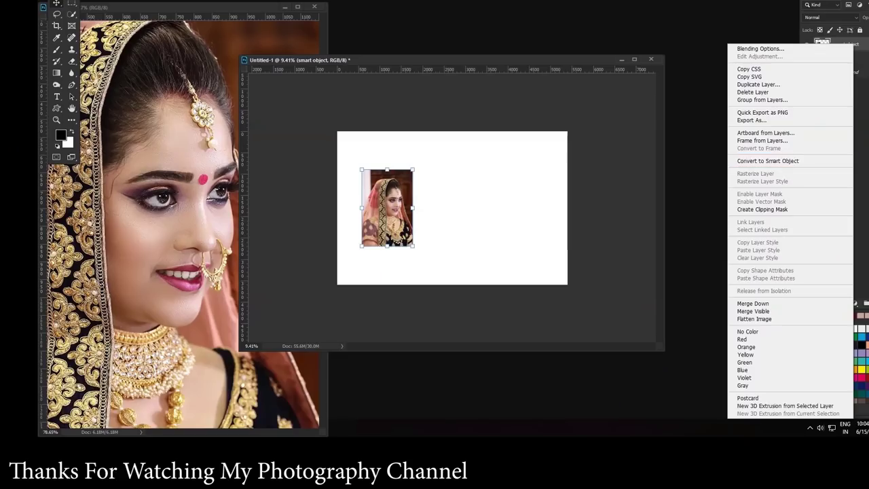
{"action": "left_click", "coordinate": [726, 358]}
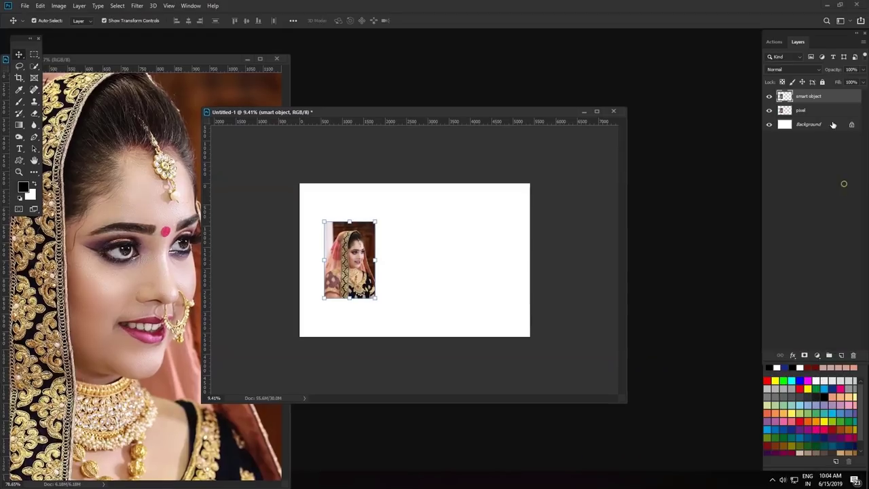
{"action": "left_click", "coordinate": [137, 6]}
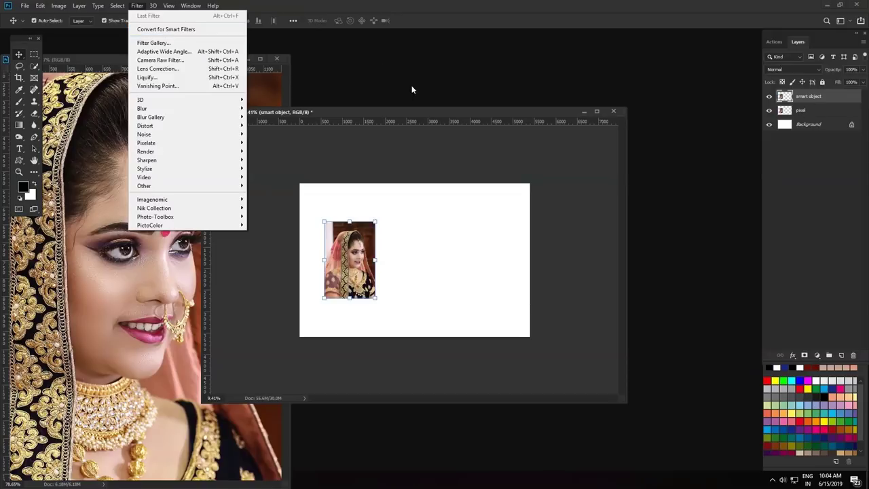
{"action": "left_click", "coordinate": [429, 113]}
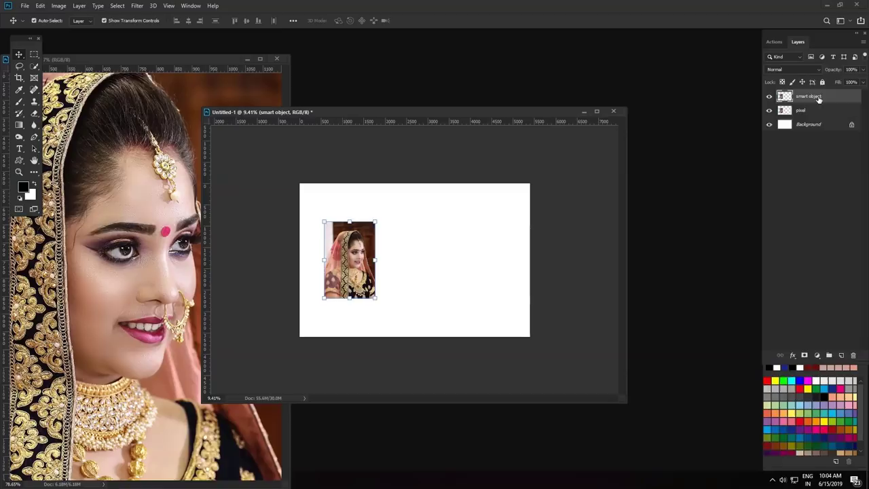
{"action": "right_click", "coordinate": [819, 100]}
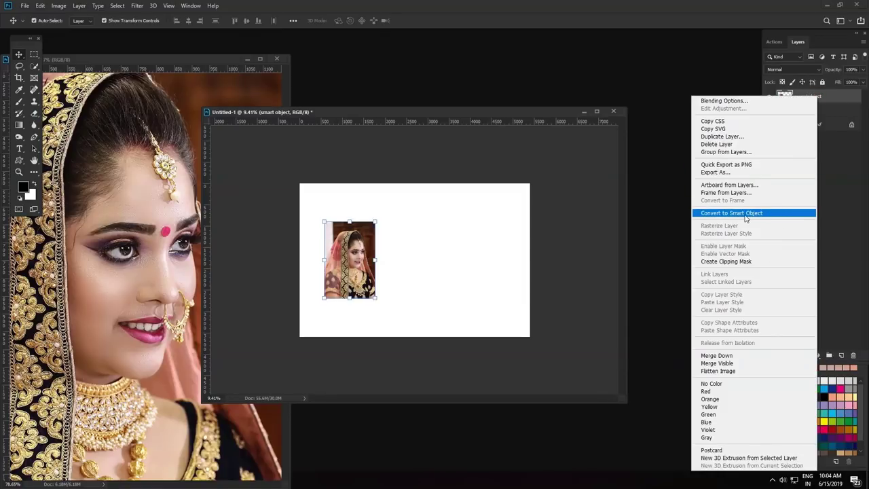
{"action": "left_click", "coordinate": [748, 216]}
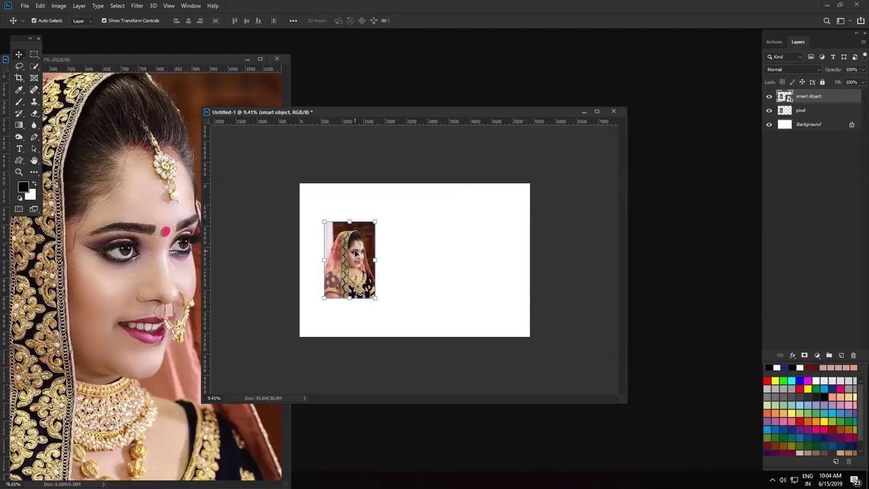
Step: Drag the smart-object bride photo right until it sits level with the pixel photo
{"action": "left_click_drag", "start_coordinate": [354, 261], "coordinate": [459, 257]}
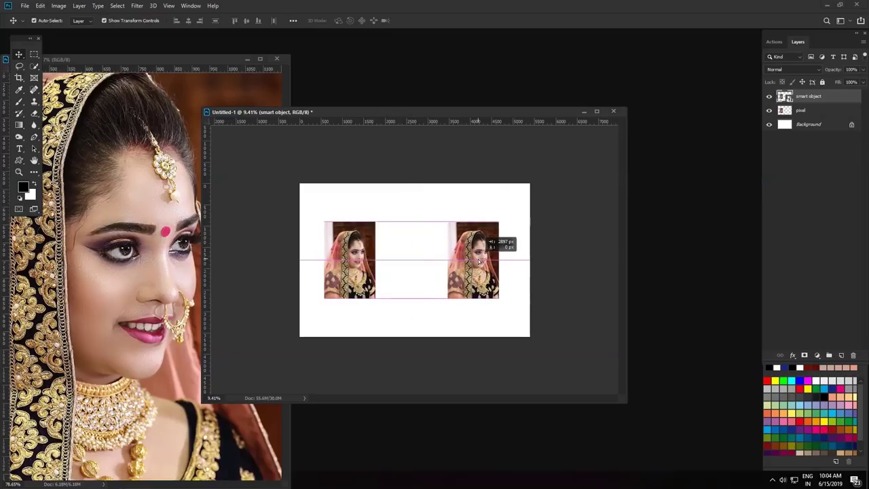
{"action": "left_click_drag", "start_coordinate": [459, 257], "coordinate": [484, 257]}
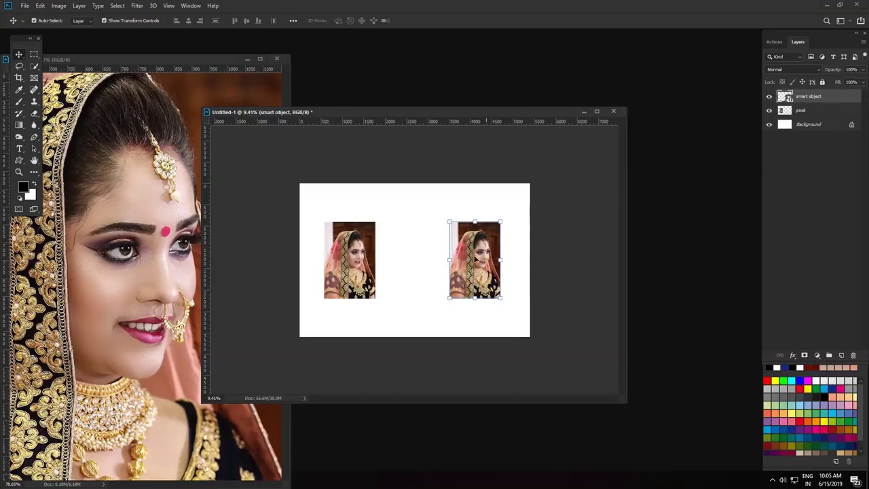
Step: Shrink both bride photos to tiny size, the smart-object one to about 227 × 341 px
{"action": "left_click", "coordinate": [801, 111]}
{"action": "mouse_move", "coordinate": [375, 222]}
{"action": "left_mouse_down"}
{"action": "mouse_move", "coordinate": [360, 249]}
{"action": "mouse_move", "coordinate": [316, 253]}
{"action": "left_mouse_up"}
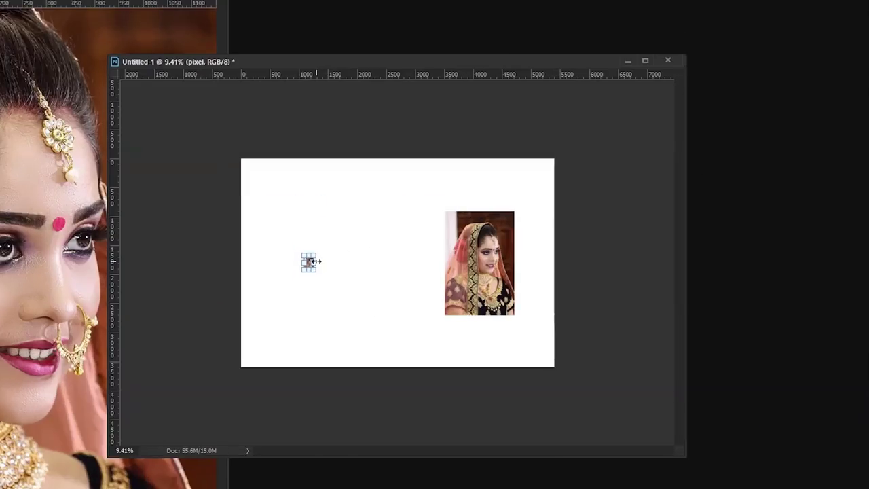
{"action": "left_click", "coordinate": [493, 283]}
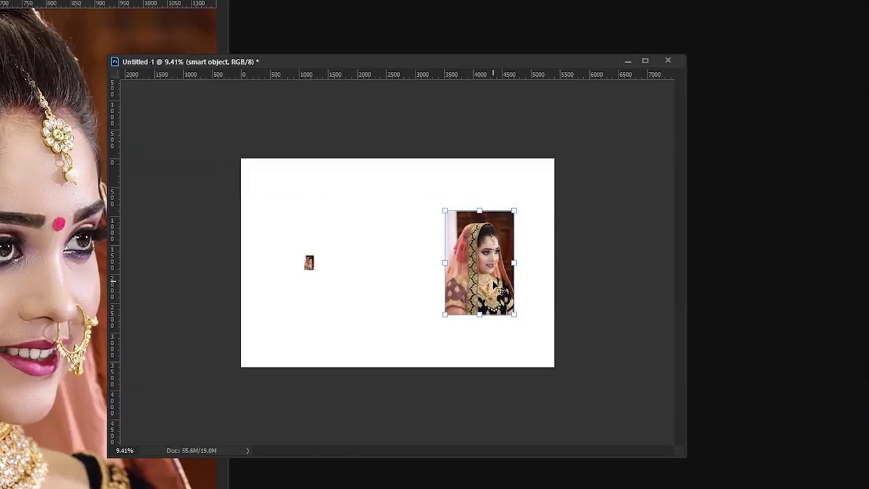
{"action": "scroll", "coordinate": [508, 255], "scroll_direction": "up", "scroll_amount": 1}
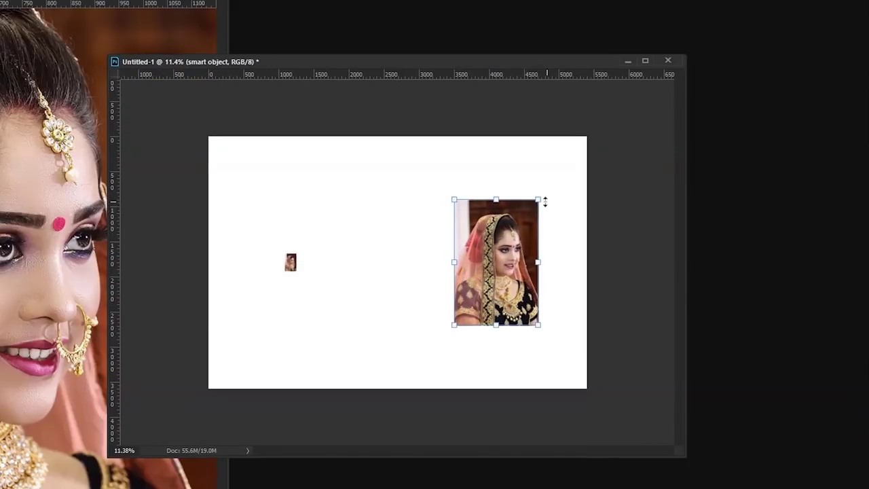
{"action": "left_click_drag", "start_coordinate": [540, 197], "coordinate": [506, 248]}
{"action": "left_click", "coordinate": [546, 271]}
Step: Enlarge both photos to fill their canvas halves, the pixel one to about 2343 × 3514 px
{"action": "left_click", "coordinate": [292, 269]}
{"action": "key", "text": "ctrl+t"}
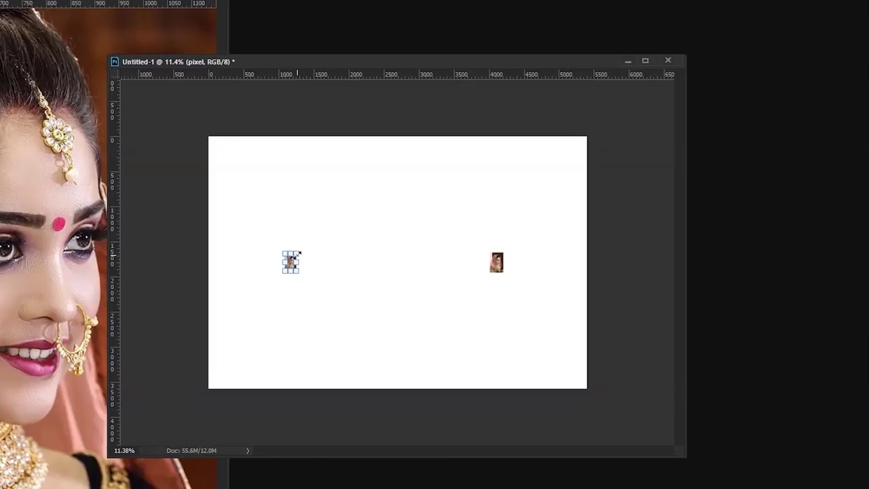
{"action": "mouse_move", "coordinate": [298, 252]}
{"action": "left_mouse_down"}
{"action": "mouse_move", "coordinate": [330, 210]}
{"action": "mouse_move", "coordinate": [397, 155]}
{"action": "left_mouse_up"}
{"action": "left_click_drag", "start_coordinate": [325, 203], "coordinate": [327, 209]}
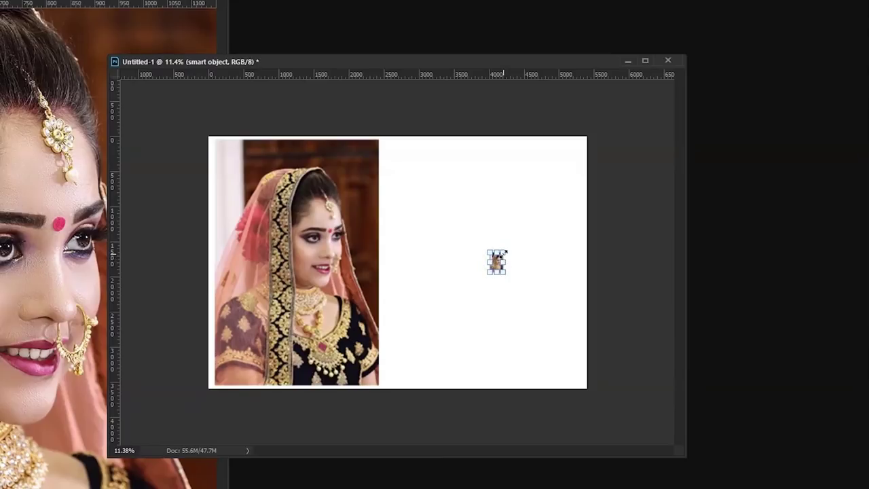
{"action": "left_click_drag", "start_coordinate": [506, 252], "coordinate": [601, 146]}
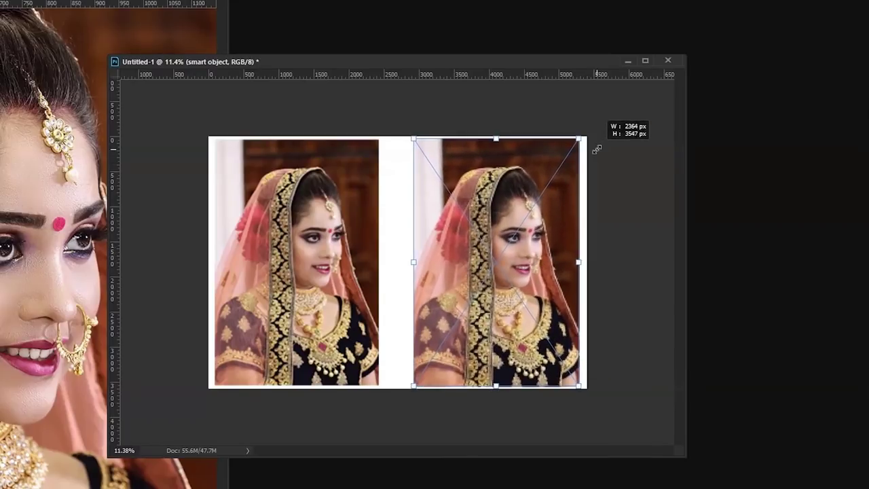
{"action": "key", "text": "Return"}
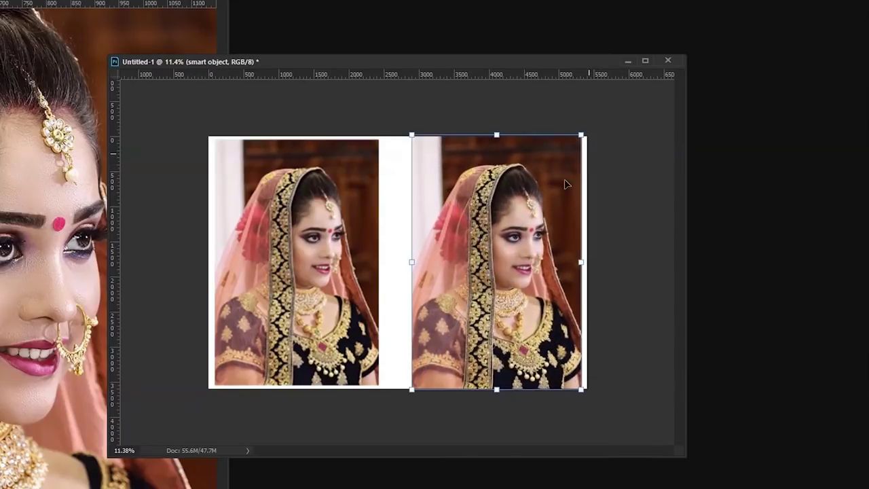
Step: Zoom in and out to compare the softer pixel copy with the sharp Smart Object copy
{"action": "scroll", "coordinate": [580, 229], "scroll_direction": "up", "scroll_amount": 3}
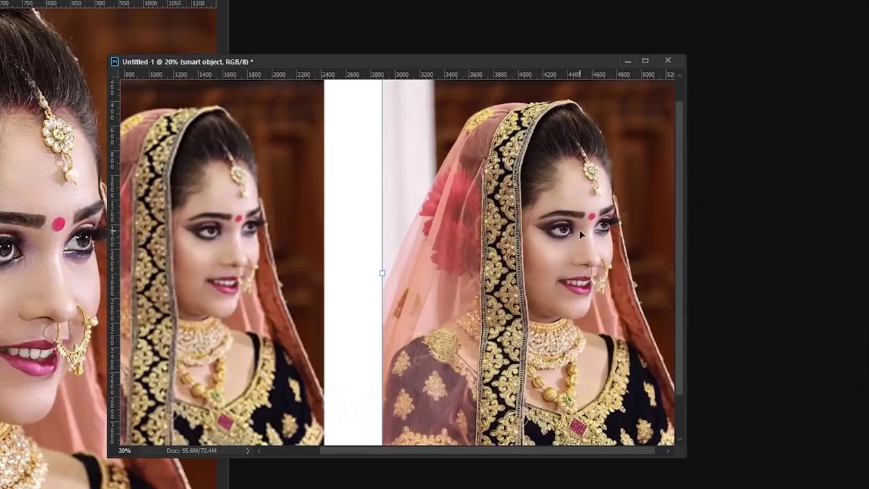
{"action": "scroll", "coordinate": [553, 254], "scroll_direction": "up", "scroll_amount": 2}
{"action": "scroll", "coordinate": [553, 255], "scroll_direction": "down", "scroll_amount": 1}
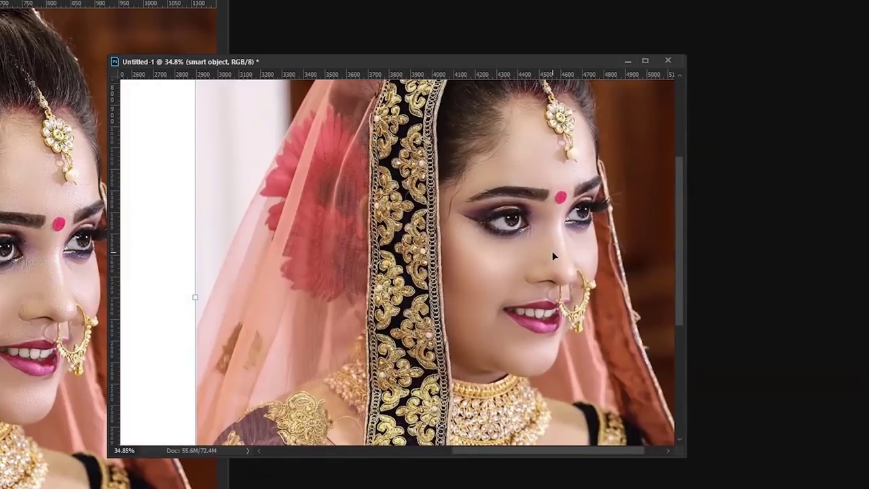
{"action": "scroll", "coordinate": [555, 255], "scroll_direction": "down", "scroll_amount": 1}
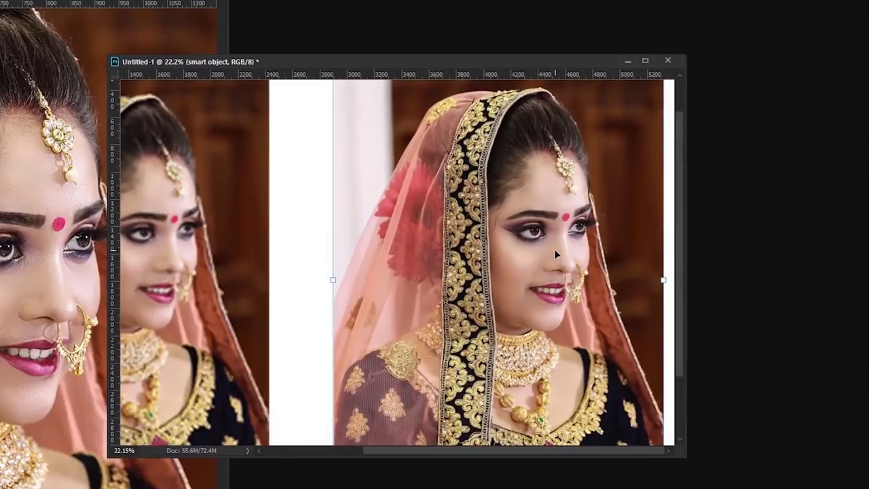
{"action": "scroll", "coordinate": [554, 248], "scroll_direction": "up", "scroll_amount": 1}
{"action": "scroll", "coordinate": [554, 248], "scroll_direction": "down", "scroll_amount": 1}
{"action": "scroll", "coordinate": [554, 249], "scroll_direction": "up", "scroll_amount": 2}
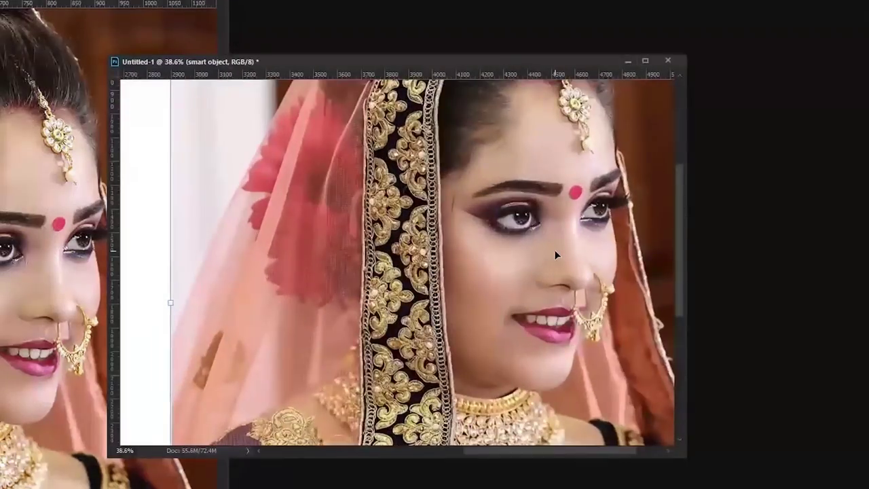
{"action": "scroll", "coordinate": [554, 249], "scroll_direction": "up", "scroll_amount": 1}
{"action": "scroll", "coordinate": [554, 250], "scroll_direction": "down", "scroll_amount": 1}
{"action": "scroll", "coordinate": [554, 250], "scroll_direction": "down", "scroll_amount": 1}
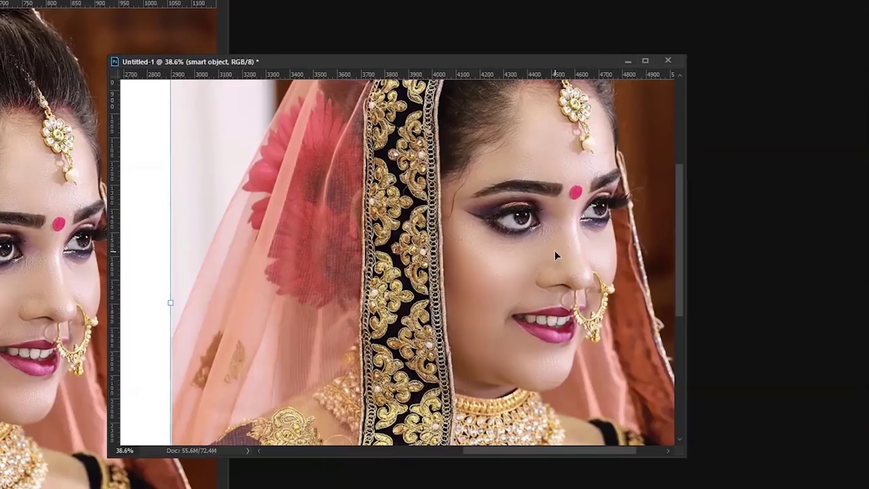
{"action": "scroll", "coordinate": [555, 255], "scroll_direction": "down", "scroll_amount": 2}
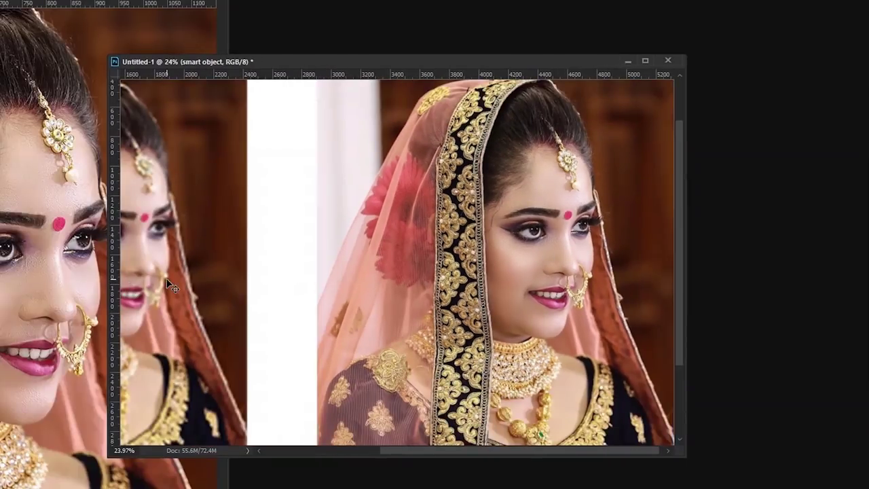
{"action": "scroll", "coordinate": [265, 254], "scroll_direction": "down", "scroll_amount": 2}
{"action": "scroll", "coordinate": [264, 255], "scroll_direction": "up", "scroll_amount": 2}
{"action": "scroll", "coordinate": [266, 249], "scroll_direction": "up", "scroll_amount": 2}
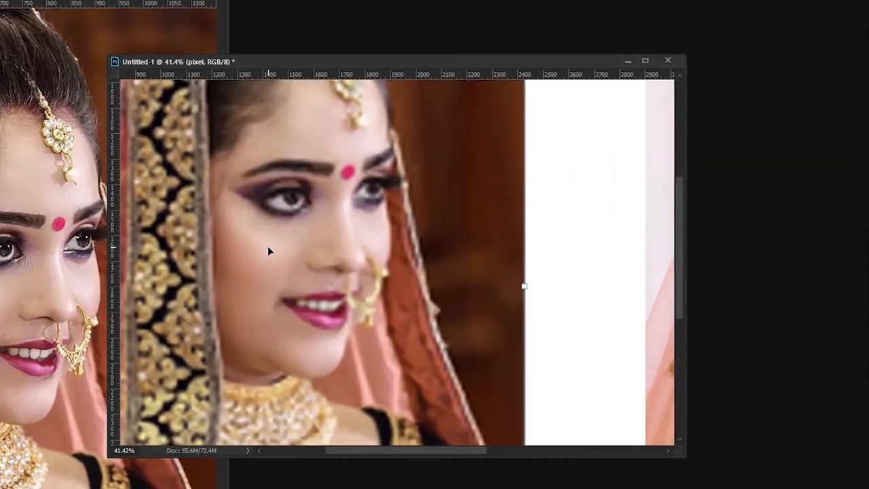
{"action": "scroll", "coordinate": [268, 248], "scroll_direction": "down", "scroll_amount": 1}
{"action": "scroll", "coordinate": [267, 251], "scroll_direction": "down", "scroll_amount": 1}
{"action": "scroll", "coordinate": [267, 251], "scroll_direction": "down", "scroll_amount": 1}
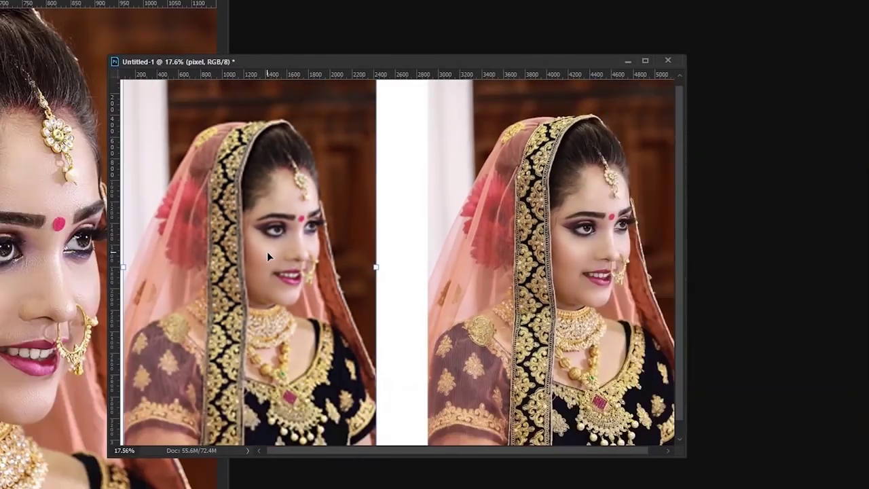
{"action": "scroll", "coordinate": [260, 269], "scroll_direction": "down", "scroll_amount": 1}
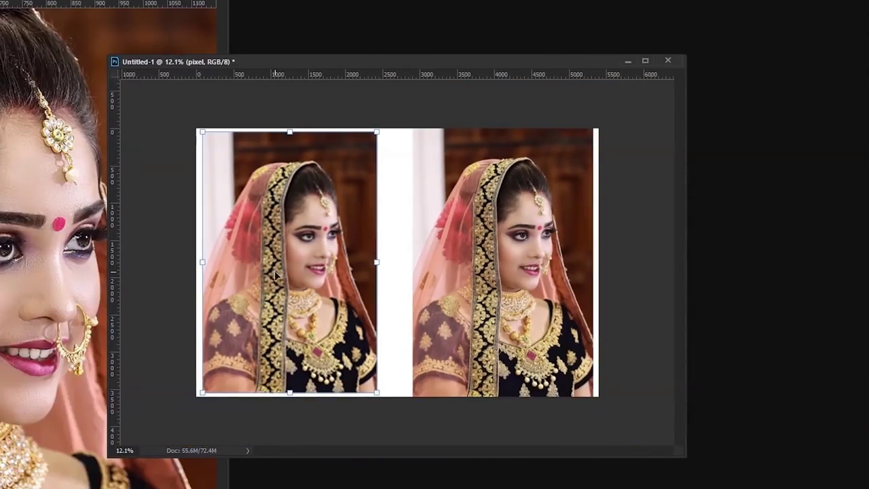
{"action": "scroll", "coordinate": [287, 257], "scroll_direction": "up", "scroll_amount": 1}
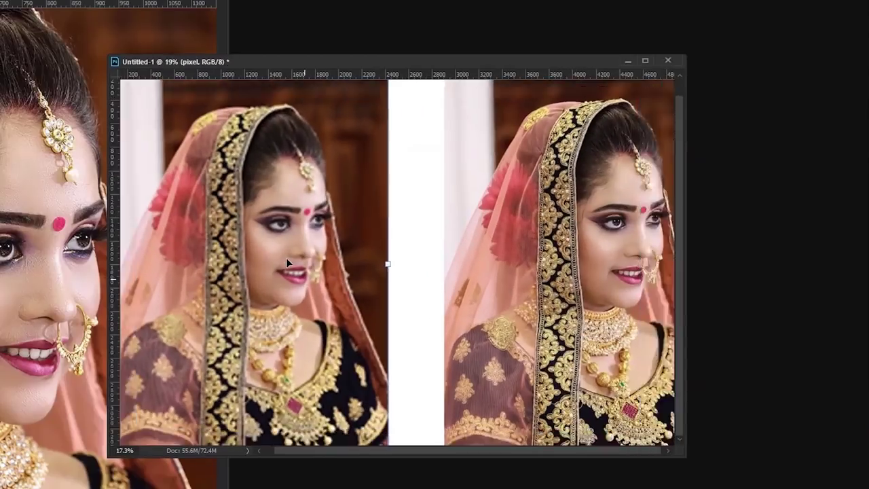
{"action": "scroll", "coordinate": [285, 258], "scroll_direction": "down", "scroll_amount": 1}
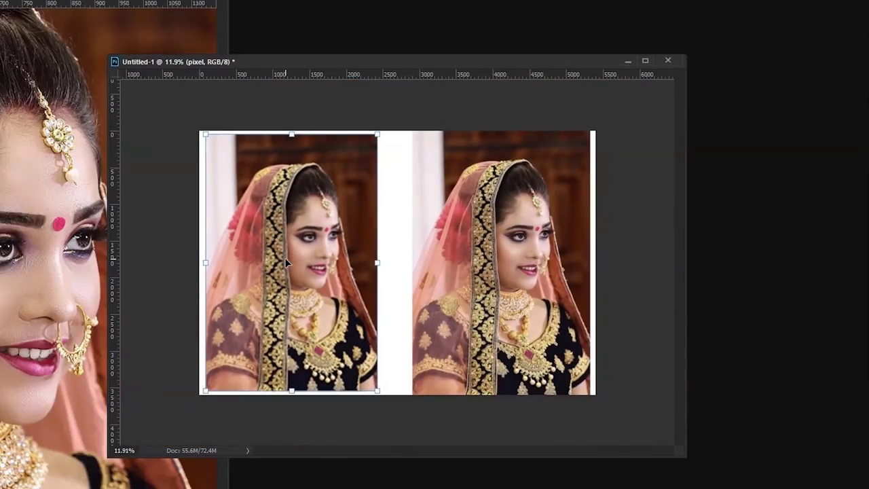
{"action": "scroll", "coordinate": [380, 142], "scroll_direction": "down", "scroll_amount": 1}
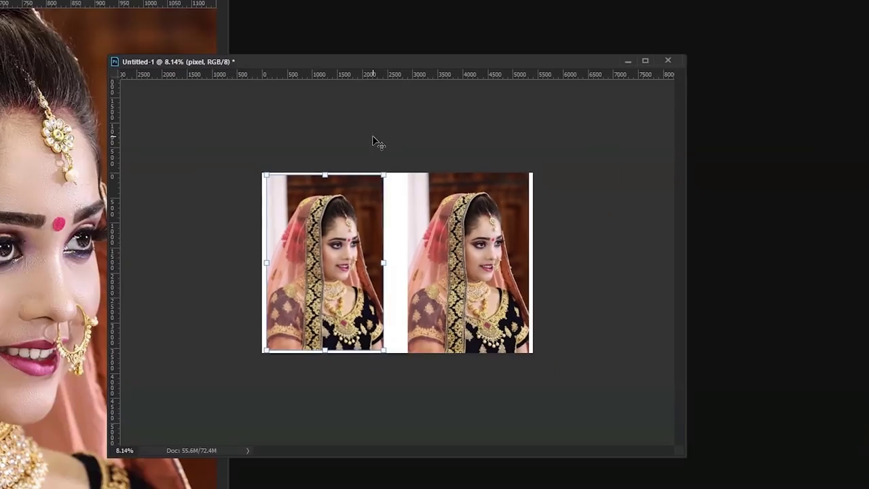
Step: Enlarge the pixel photo further and commit, then enlarge the smart-object photo further
{"action": "left_click_drag", "start_coordinate": [378, 182], "coordinate": [531, 19]}
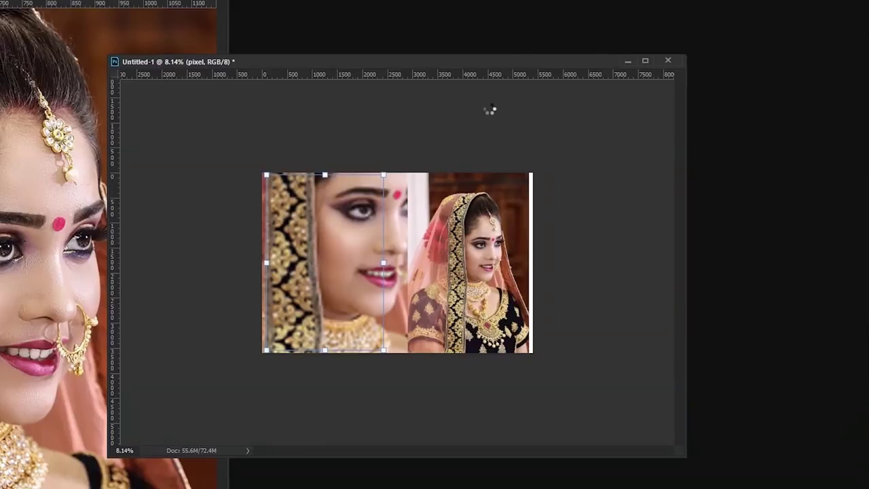
{"action": "key", "text": "Return"}
{"action": "key", "text": "ctrl+t"}
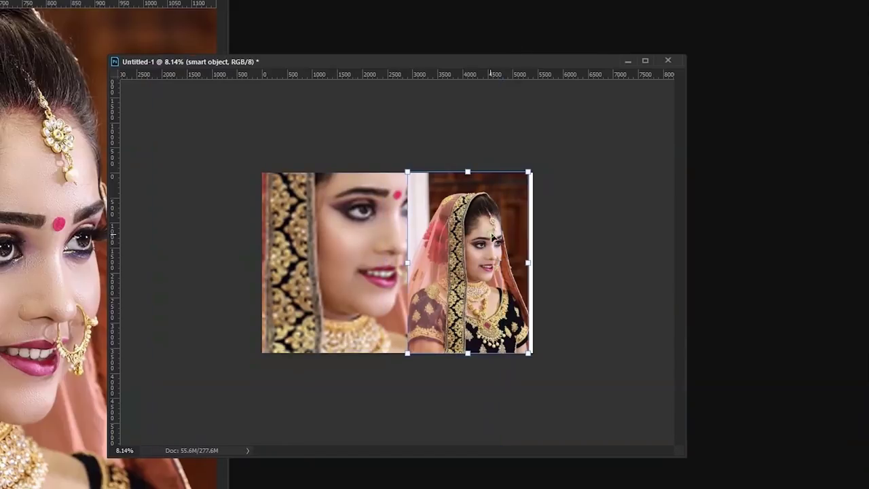
{"action": "scroll", "coordinate": [501, 227], "scroll_direction": "down", "scroll_amount": 1}
{"action": "left_click_drag", "start_coordinate": [497, 195], "coordinate": [602, 93]}
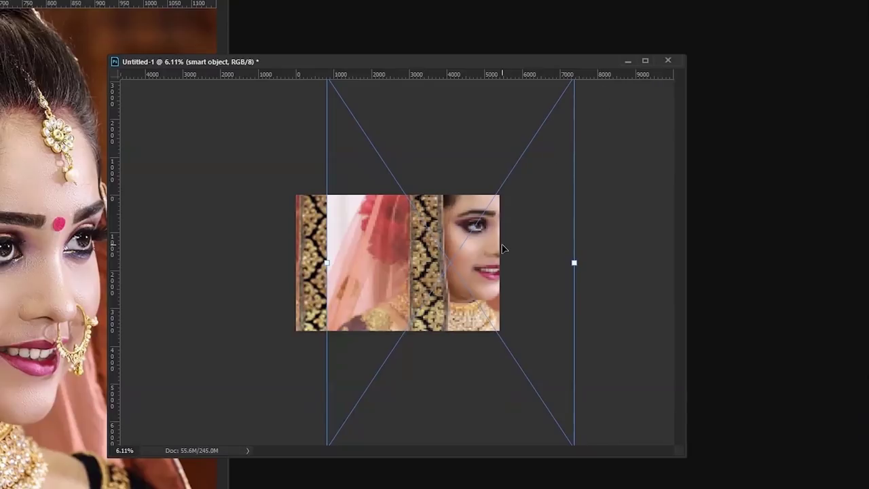
{"action": "scroll", "coordinate": [495, 292], "scroll_direction": "down", "scroll_amount": 2}
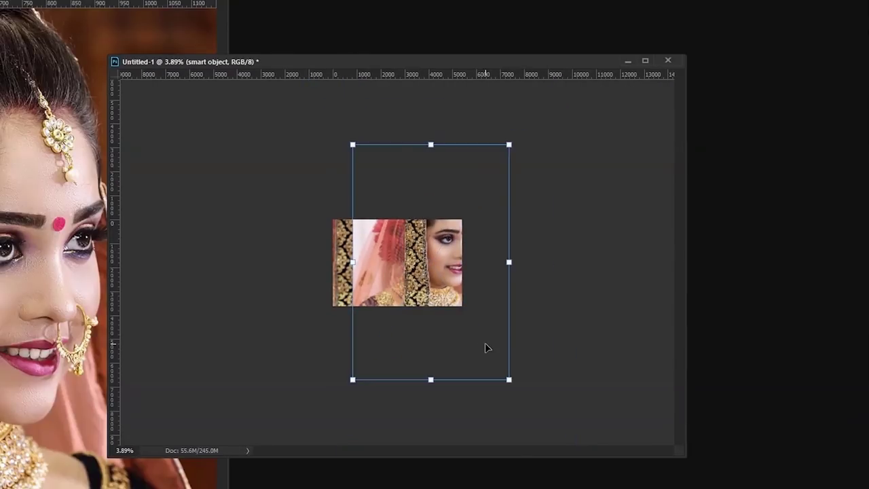
Step: Shrink the smart-object photo to about 2891×4336 px and commit the resize
{"action": "scroll", "coordinate": [496, 217], "scroll_direction": "up", "scroll_amount": 3}
{"action": "scroll", "coordinate": [496, 217], "scroll_direction": "up", "scroll_amount": 2}
{"action": "scroll", "coordinate": [530, 240], "scroll_direction": "down", "scroll_amount": 2}
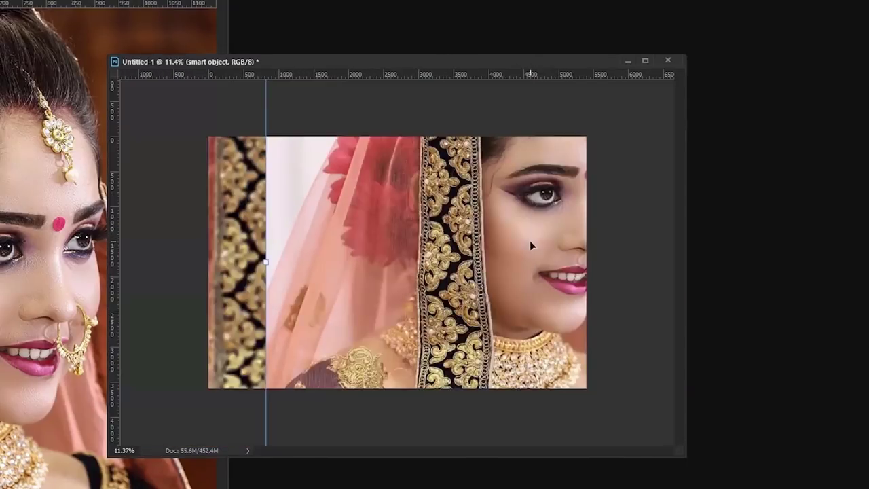
{"action": "scroll", "coordinate": [569, 314], "scroll_direction": "down", "scroll_amount": 2}
{"action": "scroll", "coordinate": [482, 271], "scroll_direction": "down", "scroll_amount": 2}
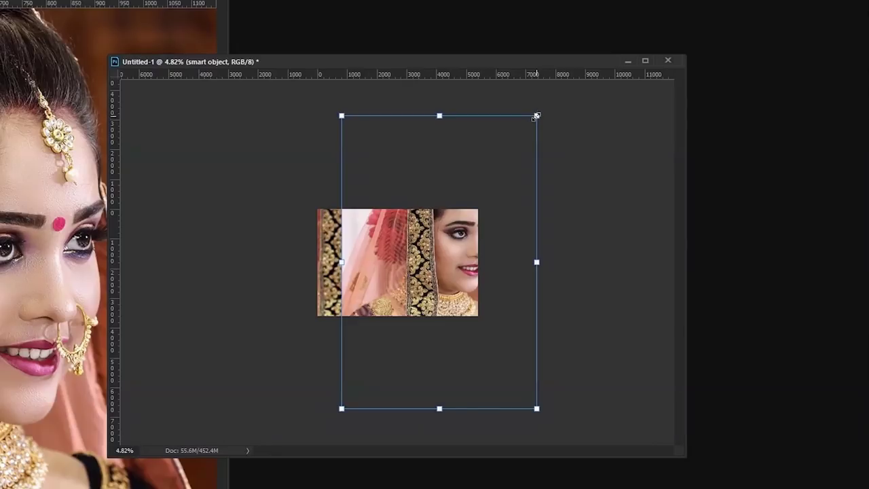
{"action": "left_click_drag", "start_coordinate": [537, 114], "coordinate": [474, 207]}
{"action": "key", "text": "Return"}
{"action": "key", "text": "ctrl+t"}
Step: Shrink the pixel photo to fit the left half, then zoom in on both photos
{"action": "left_click_drag", "start_coordinate": [459, 105], "coordinate": [388, 206]}
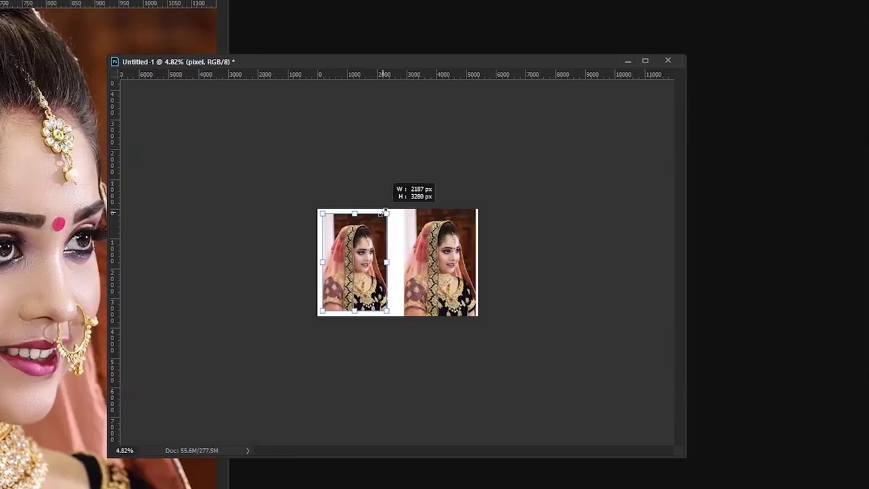
{"action": "key", "text": "ctrl+z"}
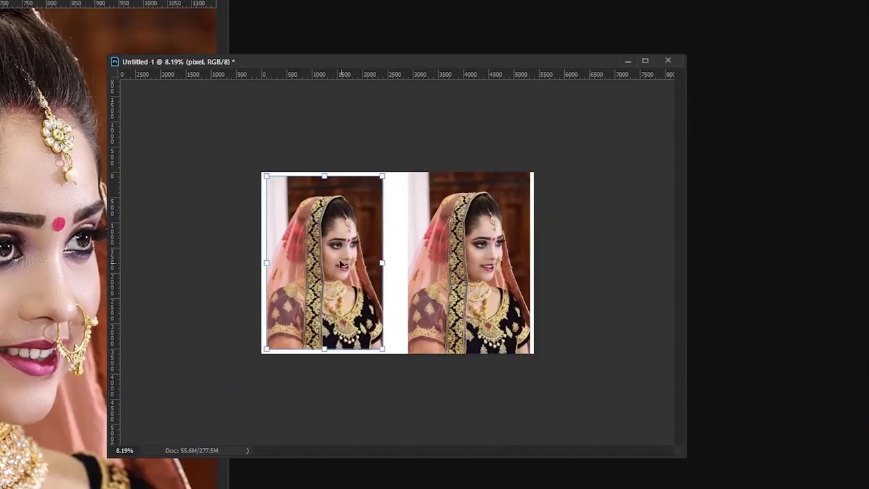
{"action": "key", "text": "ctrl+plus"}
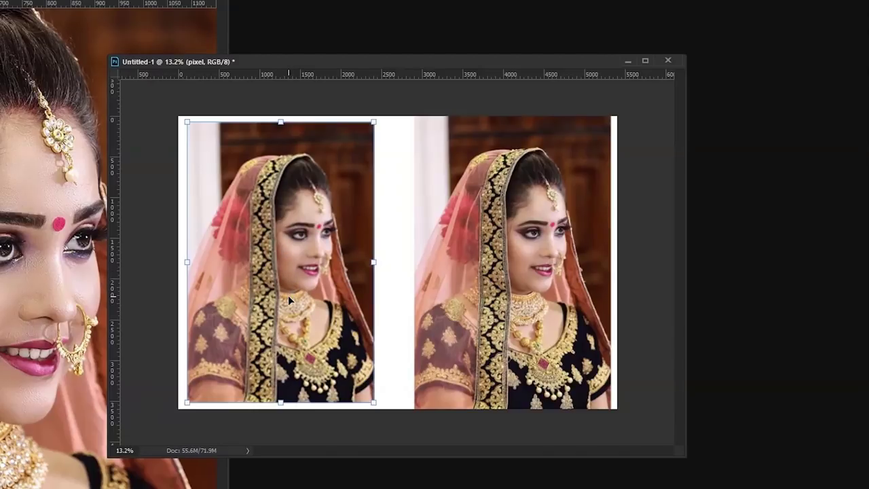
{"action": "left_click", "coordinate": [503, 270]}
{"action": "scroll", "coordinate": [523, 272], "scroll_direction": "down", "scroll_amount": 1}
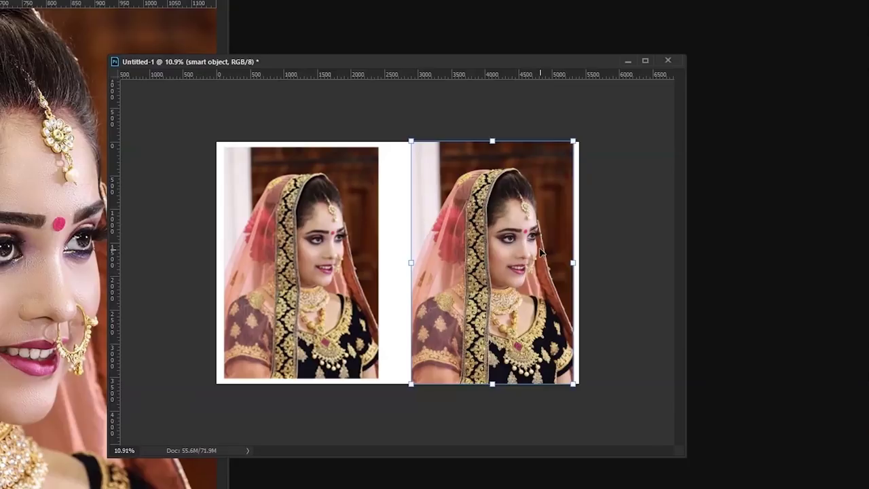
Step: Zoom in slightly and put the right smart-object photo into Free Transform with Ctrl+T
{"action": "key", "text": "ctrl"}
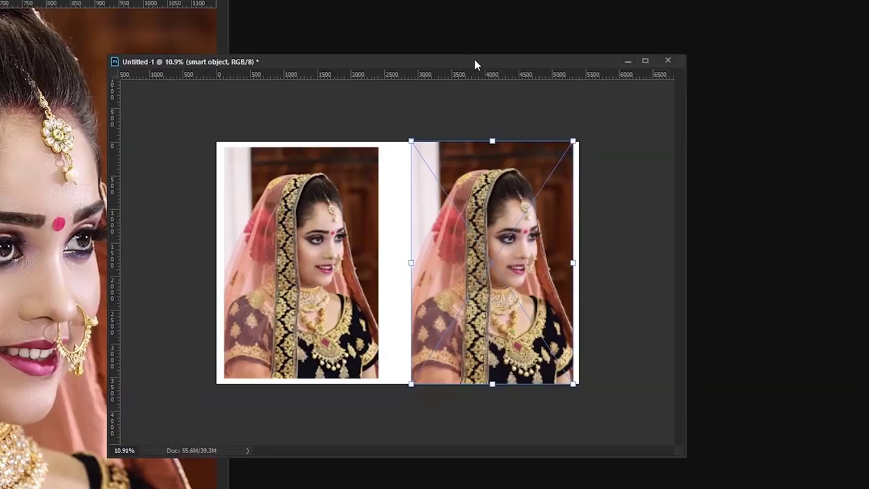
{"action": "left_click_drag", "start_coordinate": [462, 59], "coordinate": [445, 55]}
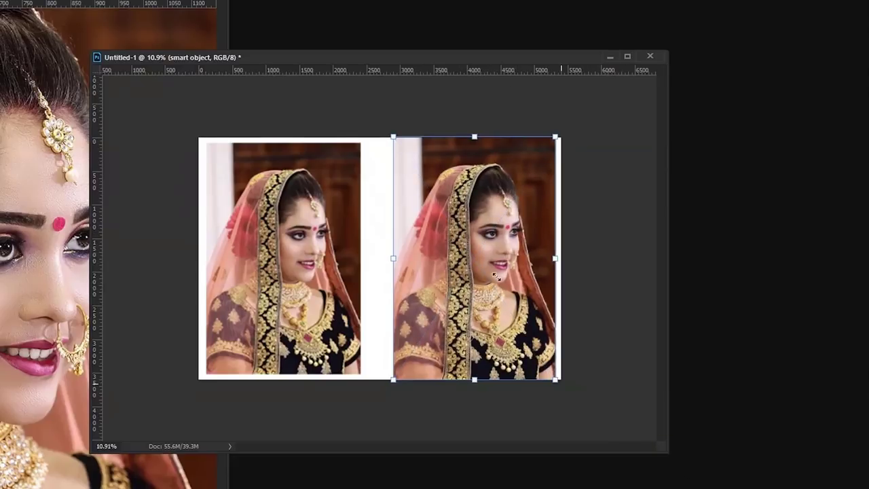
{"action": "key", "text": "ctrl+plus"}
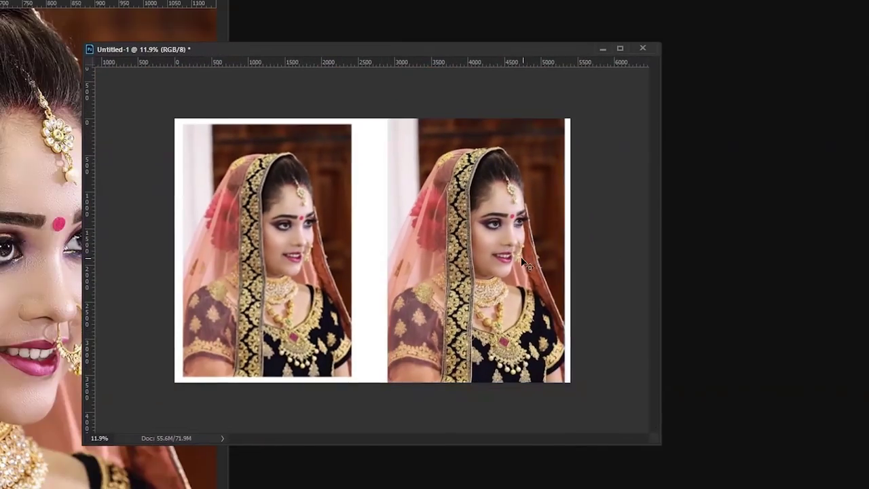
{"action": "left_click", "coordinate": [523, 258]}
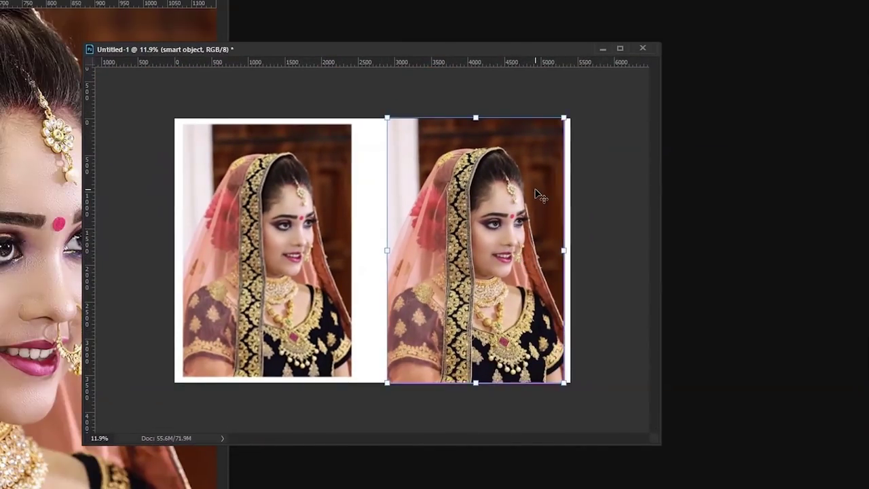
{"action": "key", "text": "ctrl+t"}
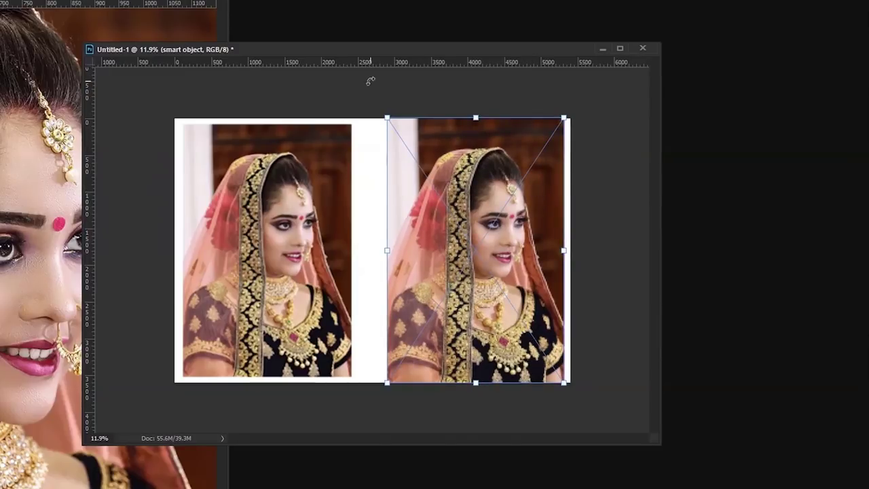
{"action": "left_click_drag", "start_coordinate": [468, 52], "coordinate": [446, 52]}
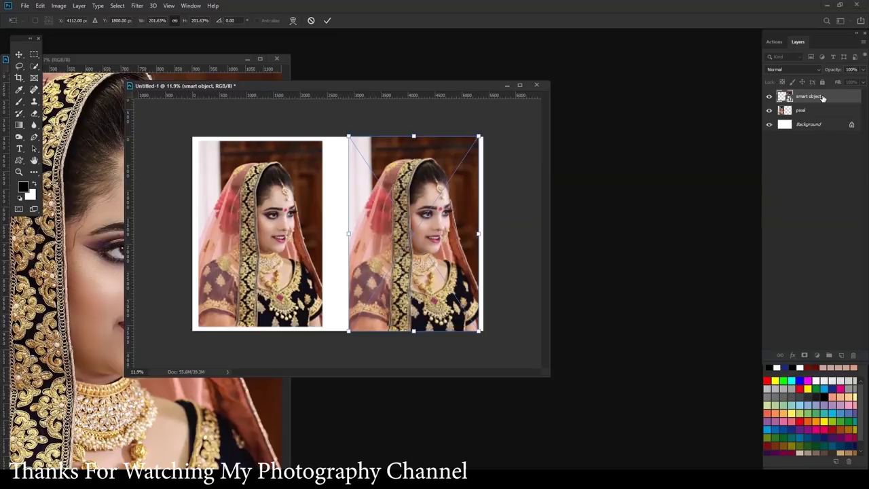
Step: Commit the right photo's free transform, then choose Rasterize Layer on 'smart object'
{"action": "left_click", "coordinate": [141, 7]}
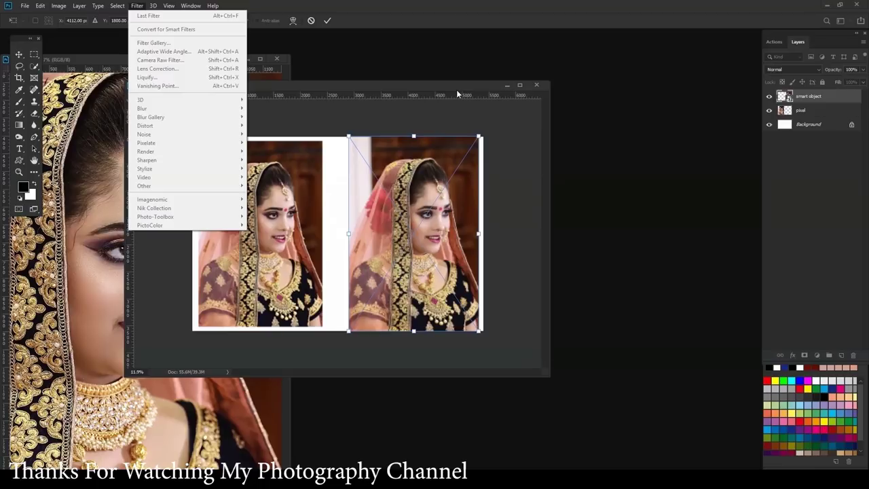
{"action": "left_click", "coordinate": [481, 89]}
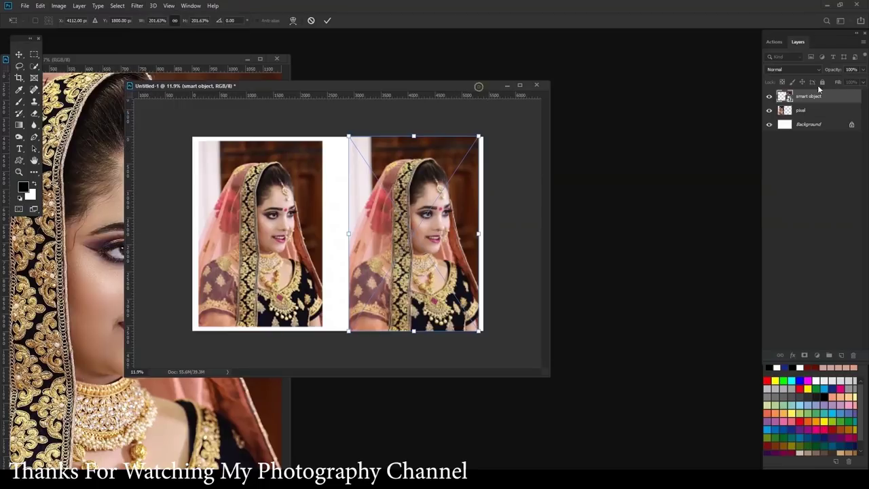
{"action": "key", "text": "Return"}
{"action": "right_click", "coordinate": [809, 99]}
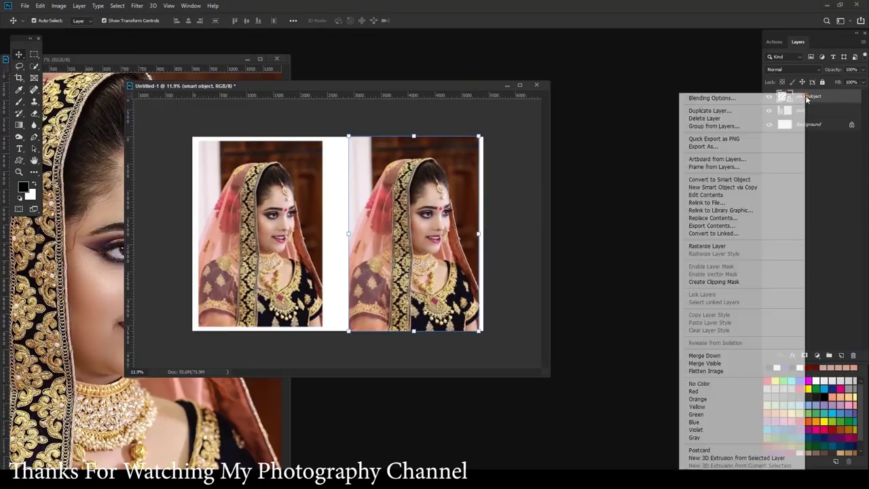
{"action": "left_click", "coordinate": [719, 247]}
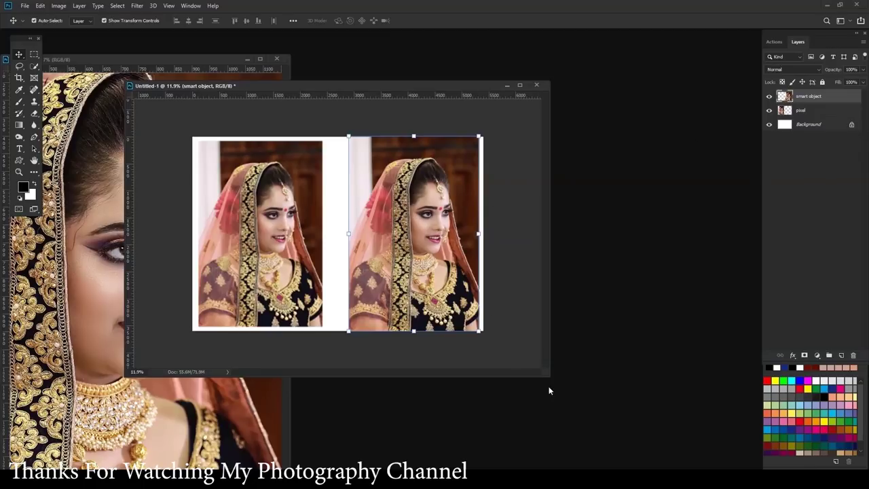
Step: Enlarge the Untitled-1 window and move it up and right so both bride photos show bigger
{"action": "left_click_drag", "start_coordinate": [547, 374], "coordinate": [580, 389]}
{"action": "scroll", "coordinate": [485, 280], "scroll_direction": "up", "scroll_amount": 3}
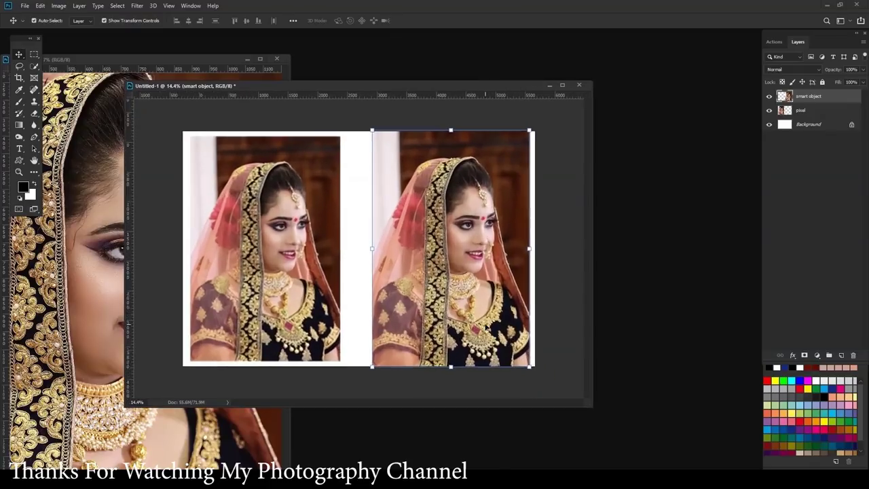
{"action": "scroll", "coordinate": [485, 280], "scroll_direction": "down", "scroll_amount": 1}
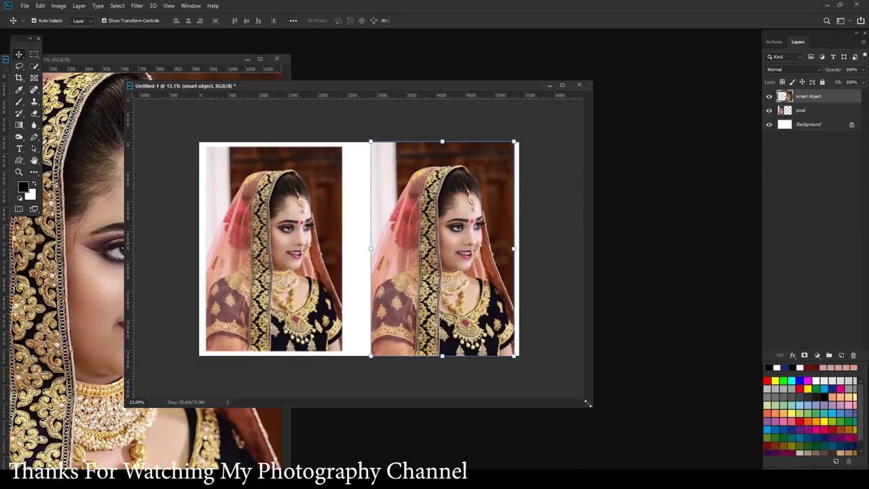
{"action": "left_click_drag", "start_coordinate": [588, 404], "coordinate": [609, 421]}
{"action": "left_click_drag", "start_coordinate": [372, 86], "coordinate": [418, 93]}
{"action": "left_click_drag", "start_coordinate": [513, 96], "coordinate": [527, 85]}
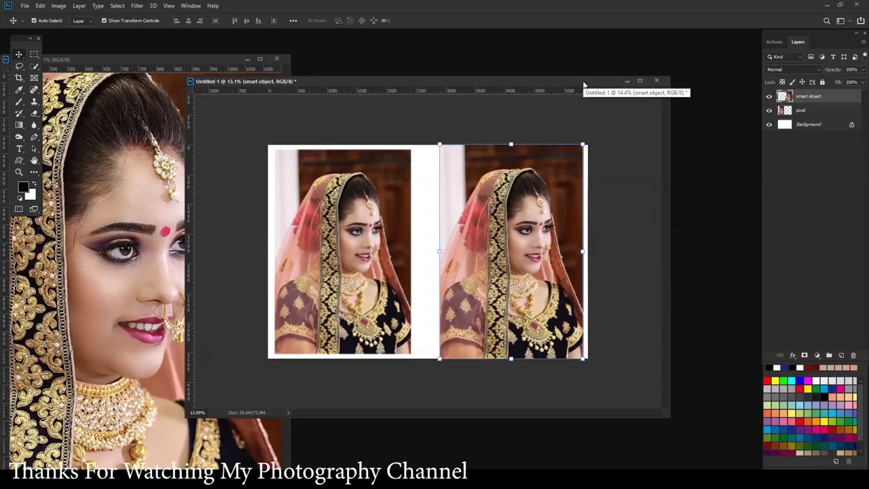
Step: Minimize the Untitled-1 comparison canvas and then the bride photo document
{"action": "left_click", "coordinate": [627, 81]}
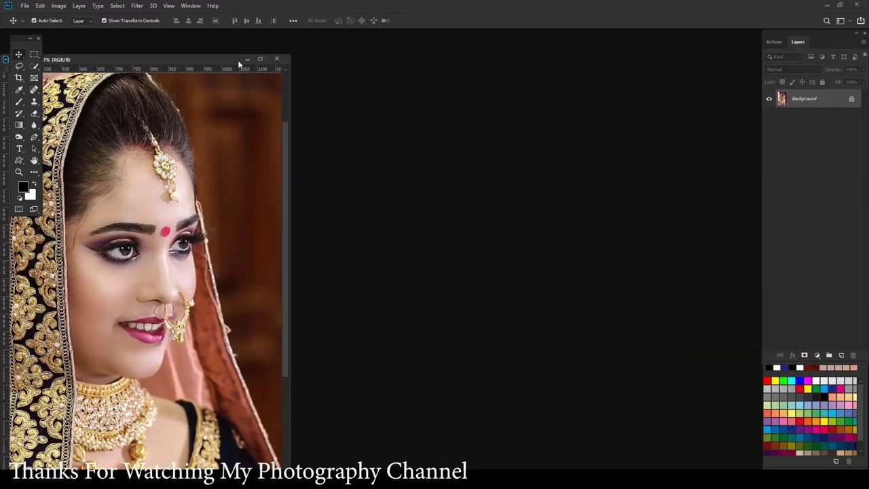
{"action": "left_click", "coordinate": [248, 59]}
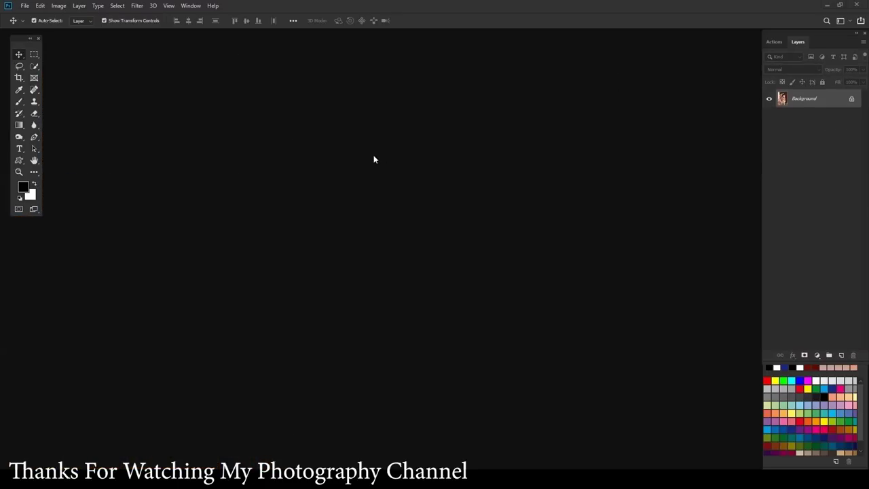